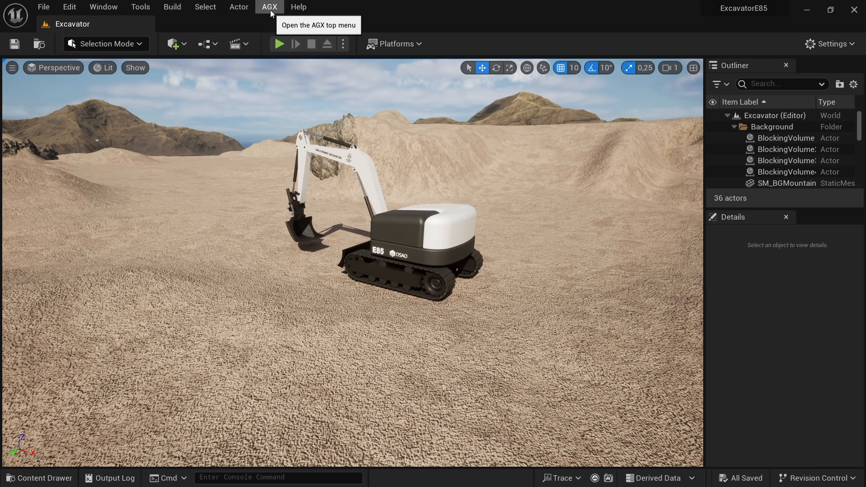
# Open the AGX demo projects download page from the AGX plugin menu.
pyautogui.click(270, 10)
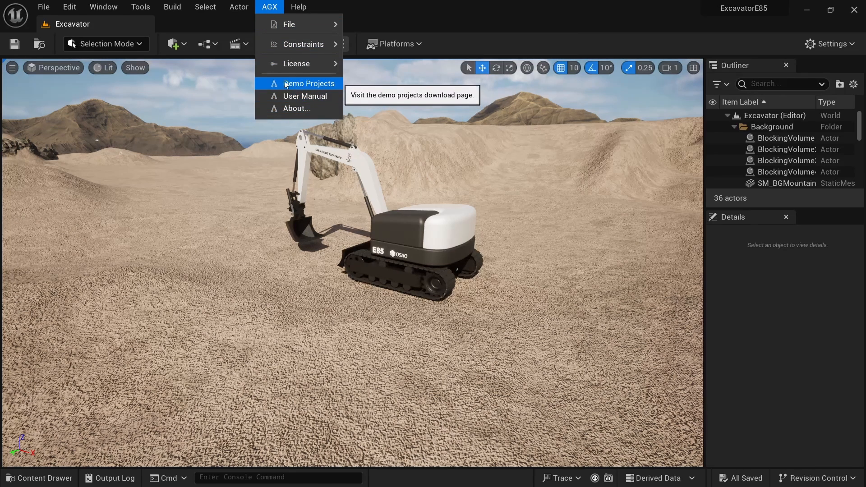
pyautogui.click(308, 84)
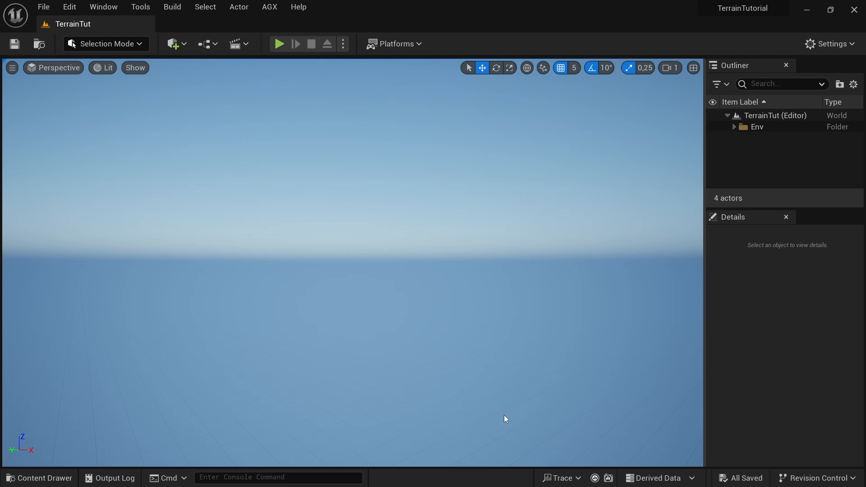
# Switch the editor from Selection mode to Landscape mode.
pyautogui.moveTo(483, 354); pyautogui.dragTo(482, 203, button='right')
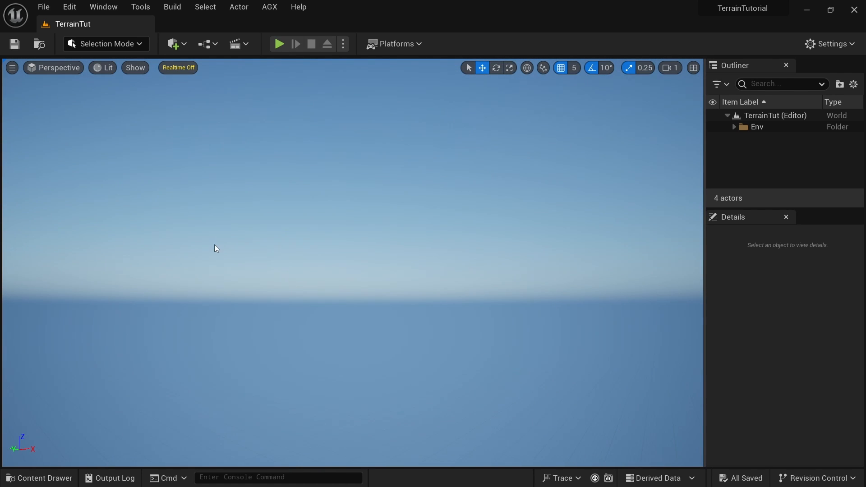
pyautogui.click(95, 44)
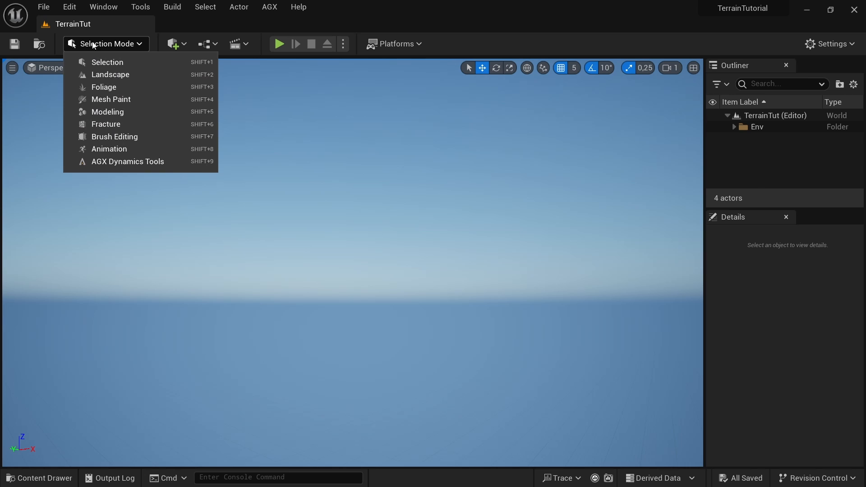
pyautogui.click(110, 75)
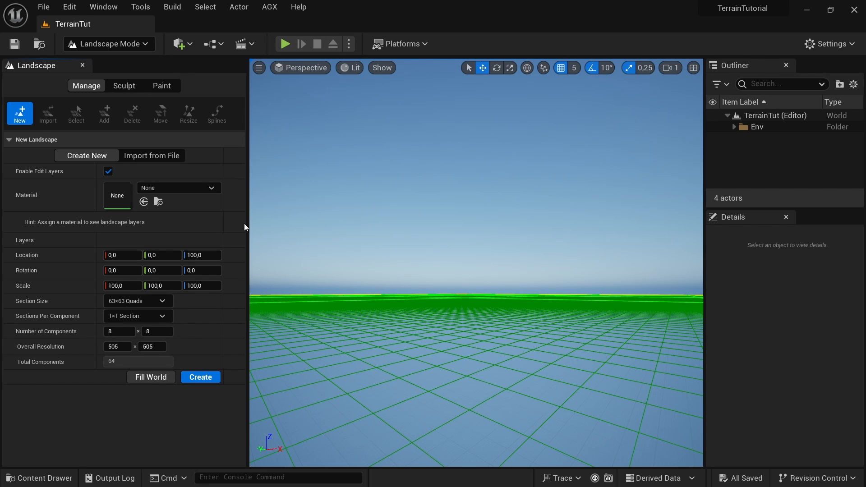
# Set the new landscape's Scale X and Y to 15.
pyautogui.moveTo(406, 271); pyautogui.dragTo(406, 230, button='right')
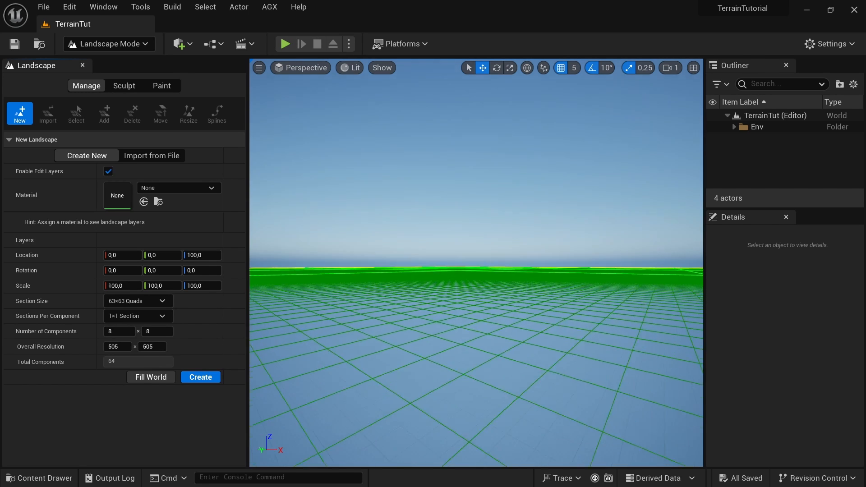
pyautogui.click(119, 286)
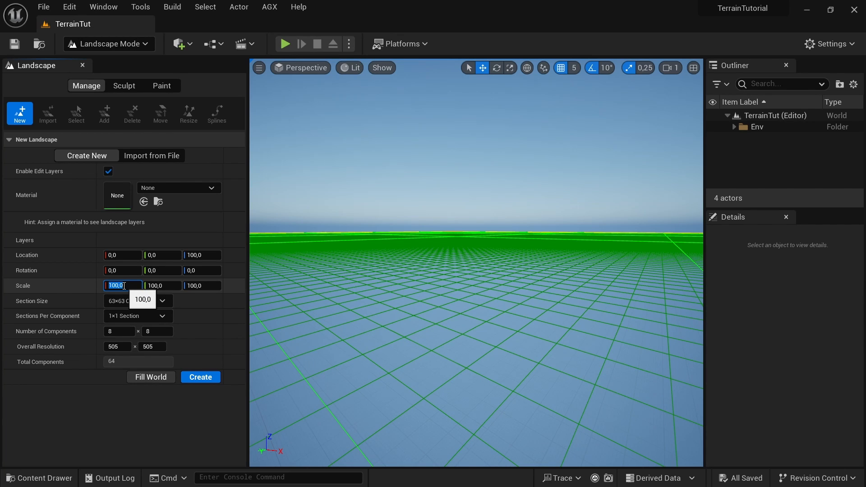
pyautogui.write('15')
pyautogui.press('Tab')
pyautogui.write('15')
pyautogui.press('Tab')
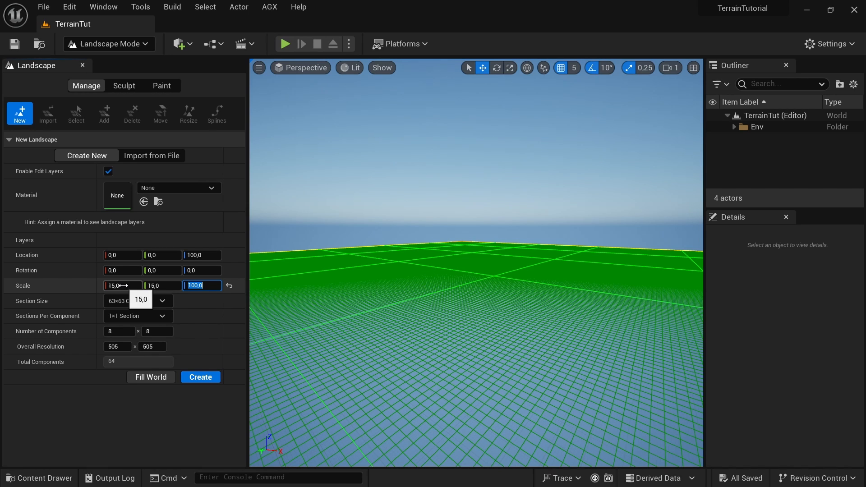
# Create the landscape and sculpt a mound on it.
pyautogui.click(211, 377)
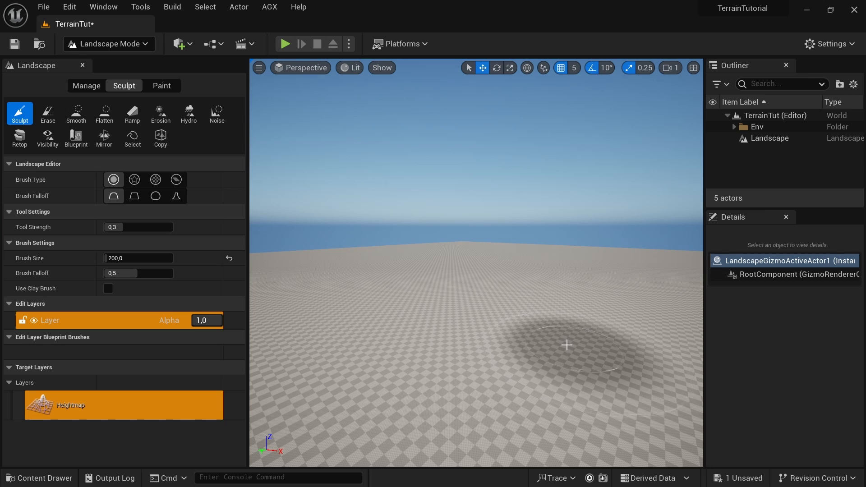
pyautogui.moveTo(531, 337)
pyautogui.mouseDown()
pyautogui.moveTo(479, 332)
pyautogui.moveTo(386, 280)
pyautogui.moveTo(543, 313)
pyautogui.moveTo(378, 284)
pyautogui.mouseUp()
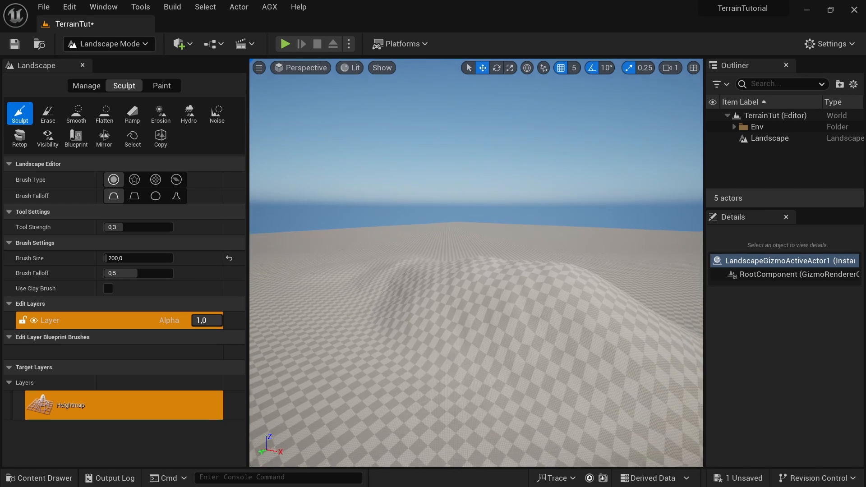
pyautogui.moveTo(379, 284); pyautogui.dragTo(316, 254, button='right')
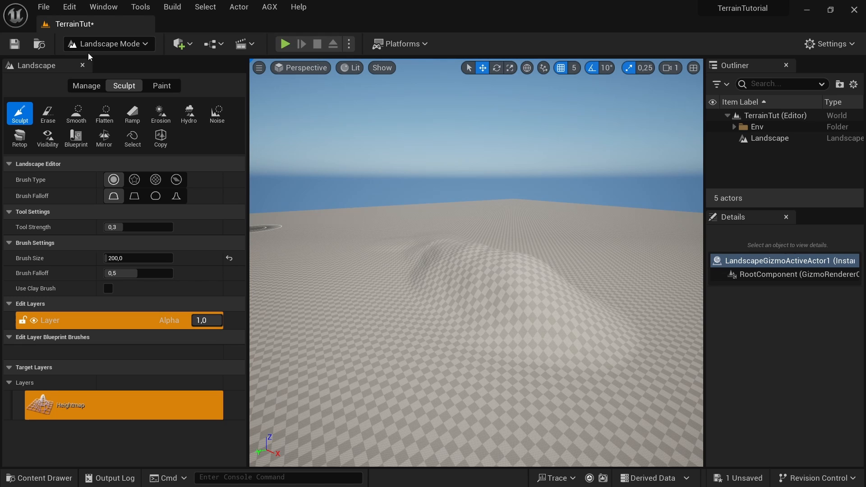
# Return the editor to ordinary Selection mode.
pyautogui.click(108, 43)
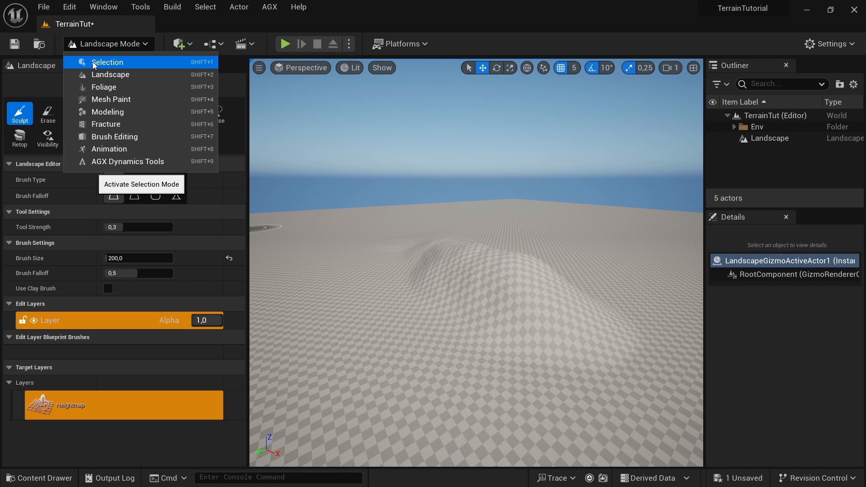
pyautogui.click(109, 59)
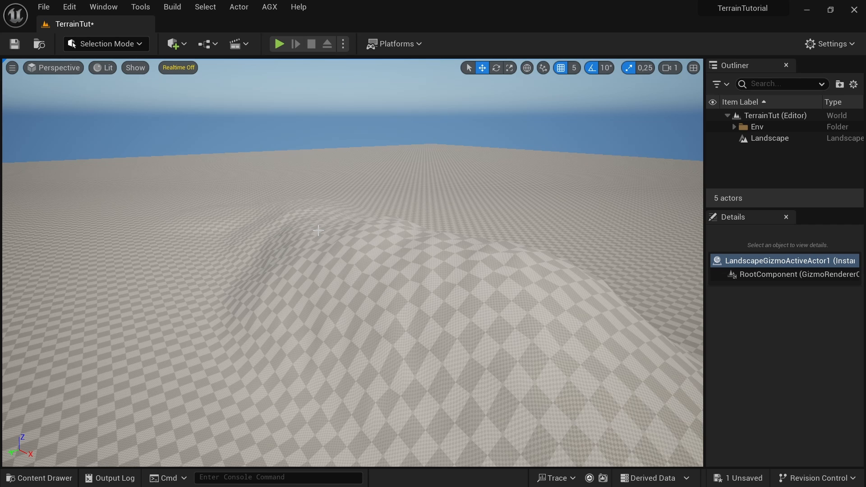
# Place an AGX Rigid Body Actor in the level and add a Sphere shape to it.
pyautogui.click(173, 45)
pyautogui.moveTo(199, 151)
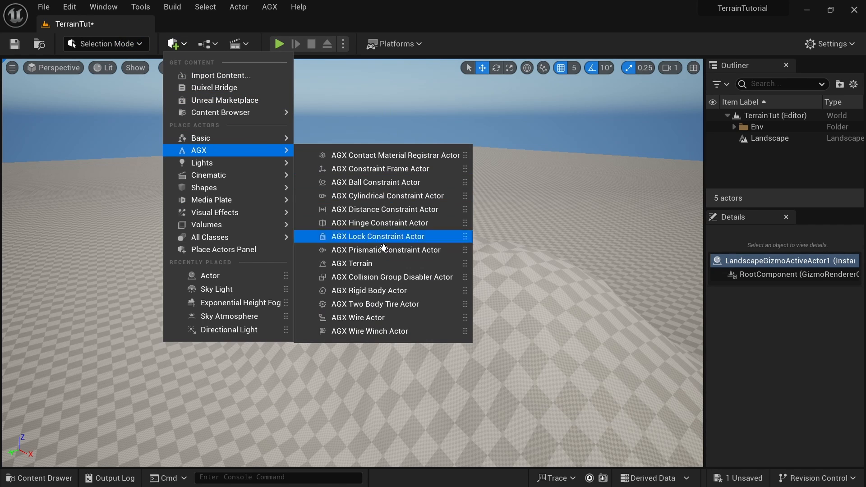
pyautogui.moveTo(379, 291)
pyautogui.mouseDown()
pyautogui.moveTo(456, 237)
pyautogui.moveTo(339, 247)
pyautogui.moveTo(342, 156)
pyautogui.mouseUp()
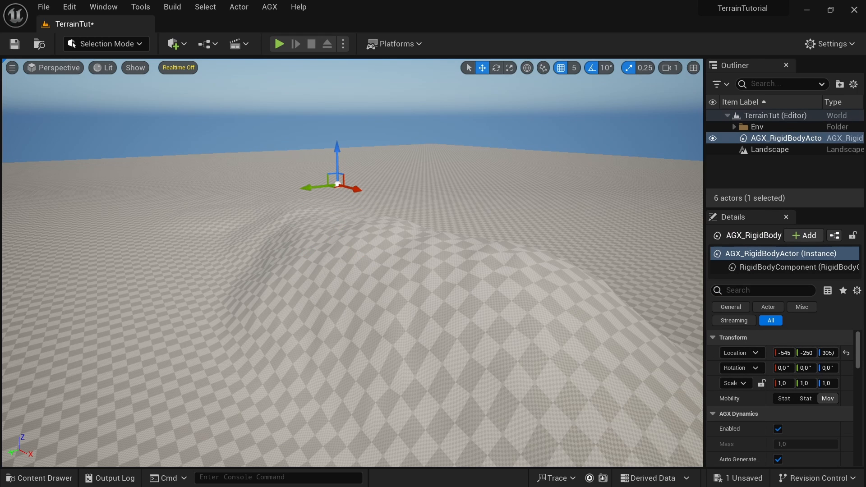
pyautogui.click(806, 236)
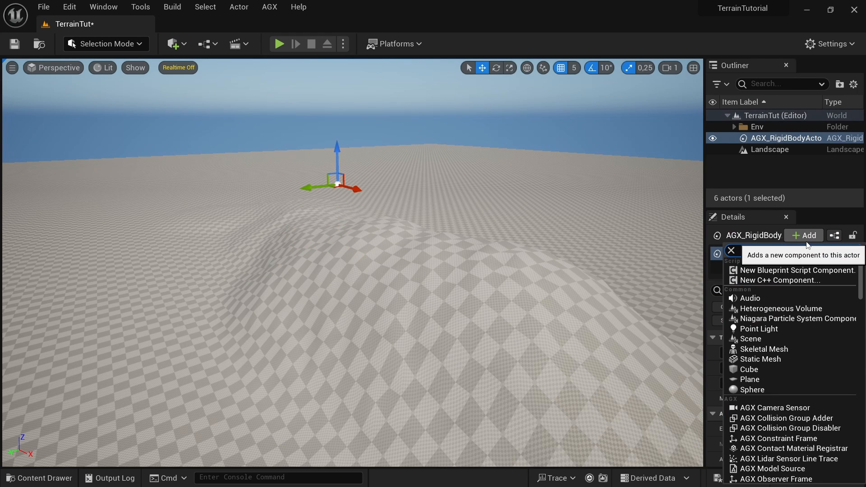
pyautogui.click(807, 238)
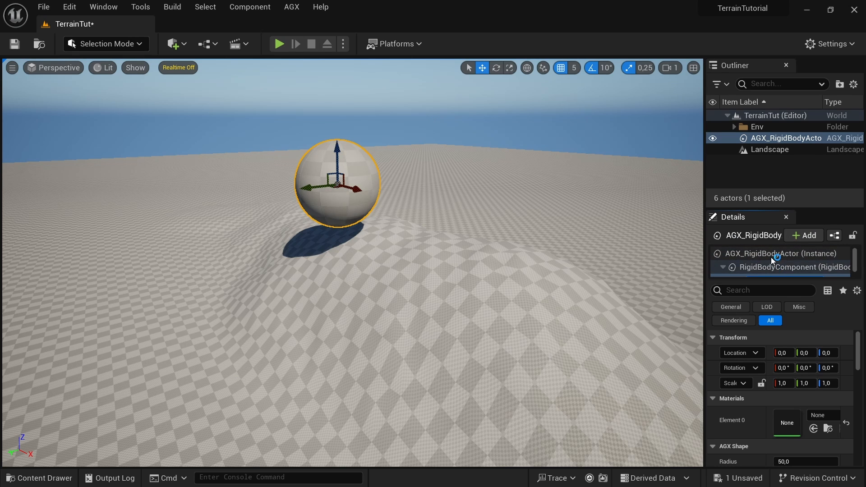
# Raise the sphere above the terrain and run a brief play test.
pyautogui.click(771, 253)
pyautogui.moveTo(336, 152); pyautogui.dragTo(337, 95)
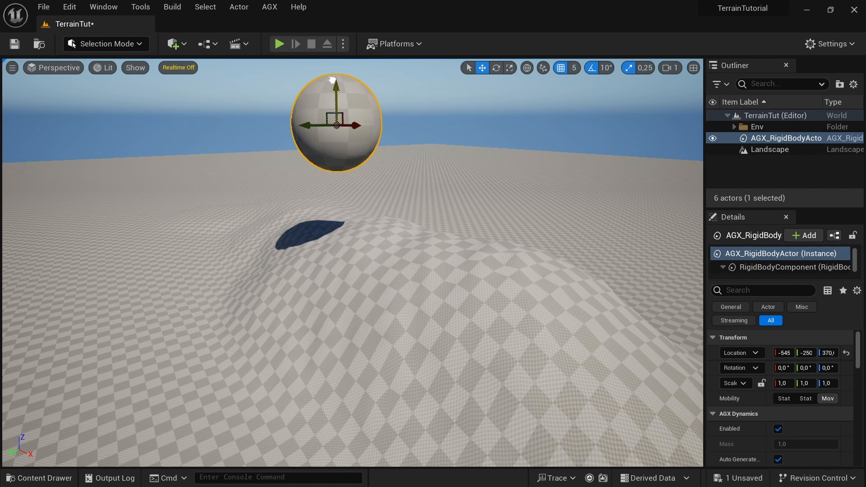
pyautogui.click(283, 45)
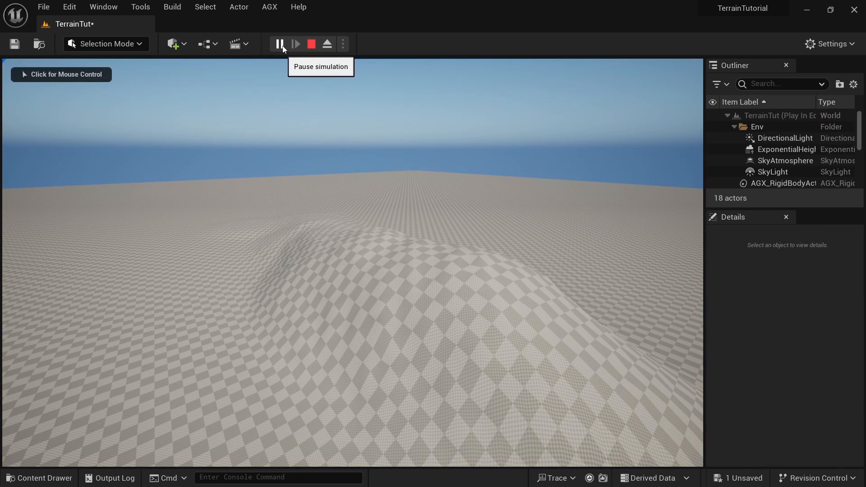
pyautogui.press('Escape')
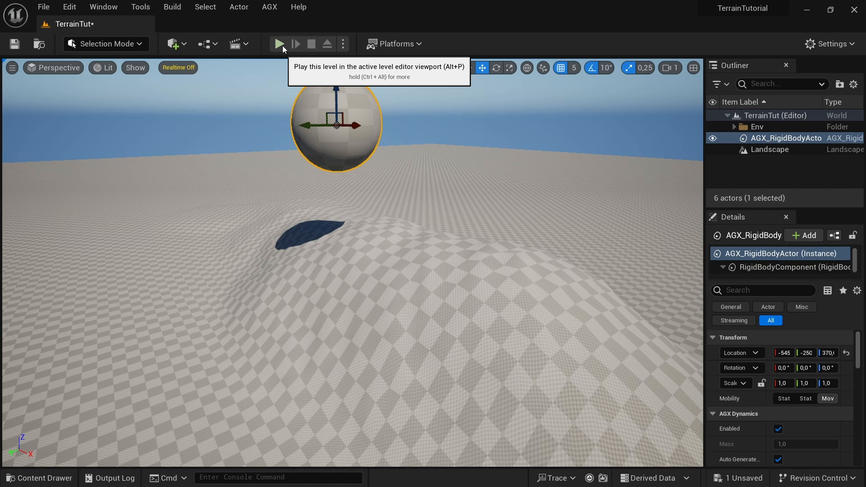
# Add an AGX Terrain actor to the level.
pyautogui.click(172, 46)
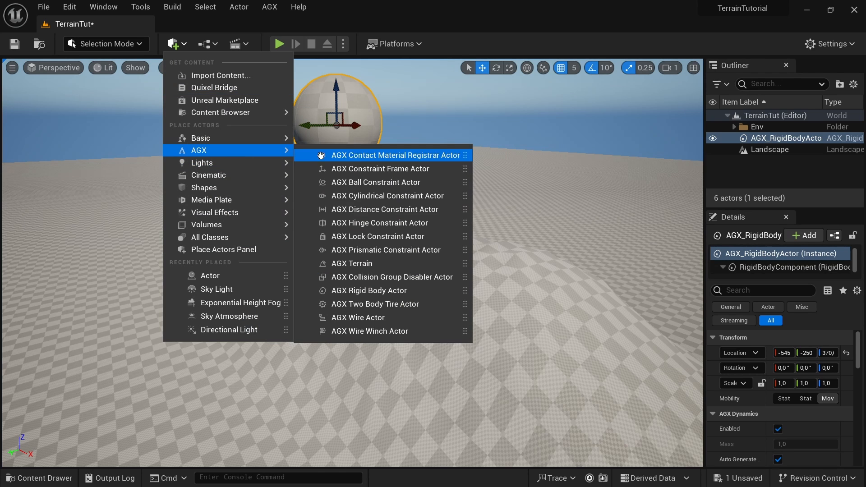
pyautogui.click(365, 263)
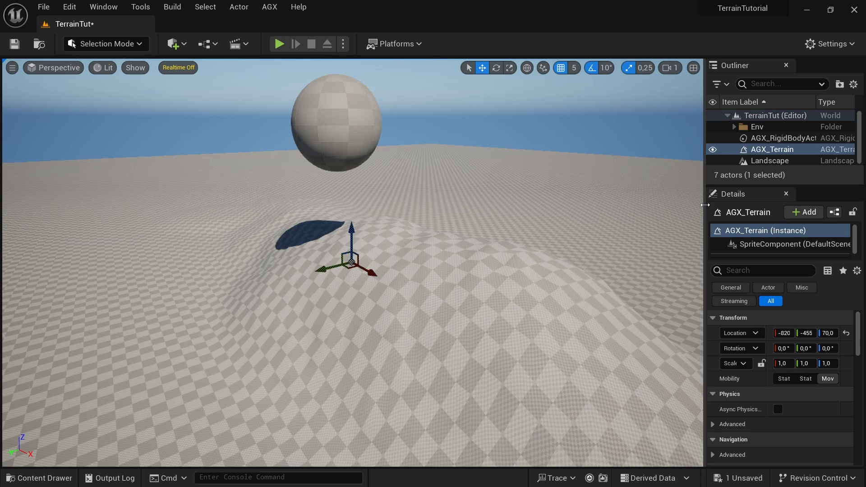
pyautogui.moveTo(705, 271); pyautogui.dragTo(615, 271)
pyautogui.scroll(-3, 742, 351)
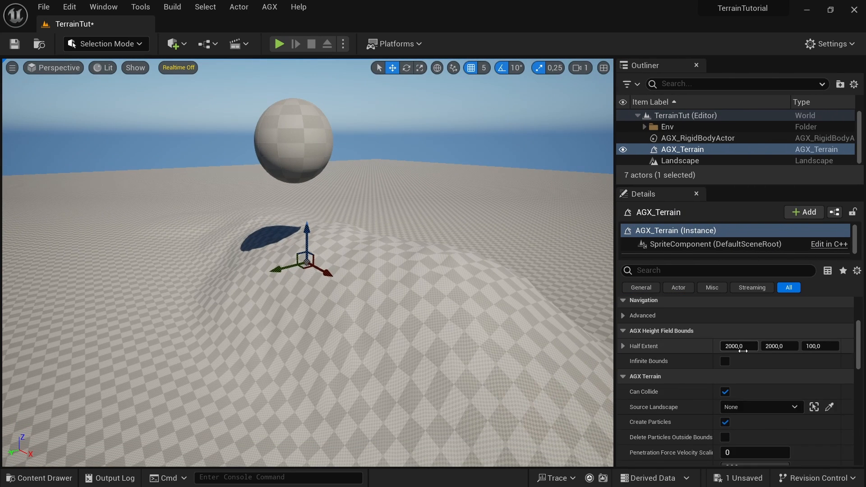
pyautogui.scroll(-2, 744, 352)
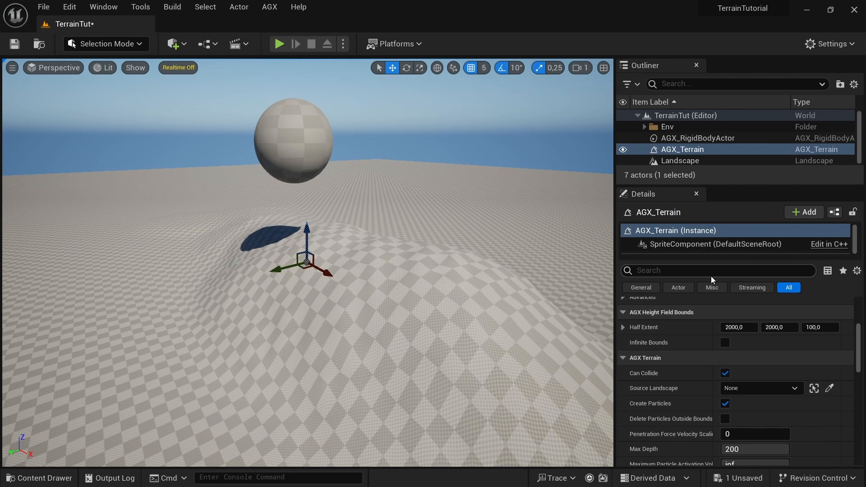
# Set the terrain's Source Landscape to Landscape, accepting dynamic material instance.
pyautogui.click(752, 391)
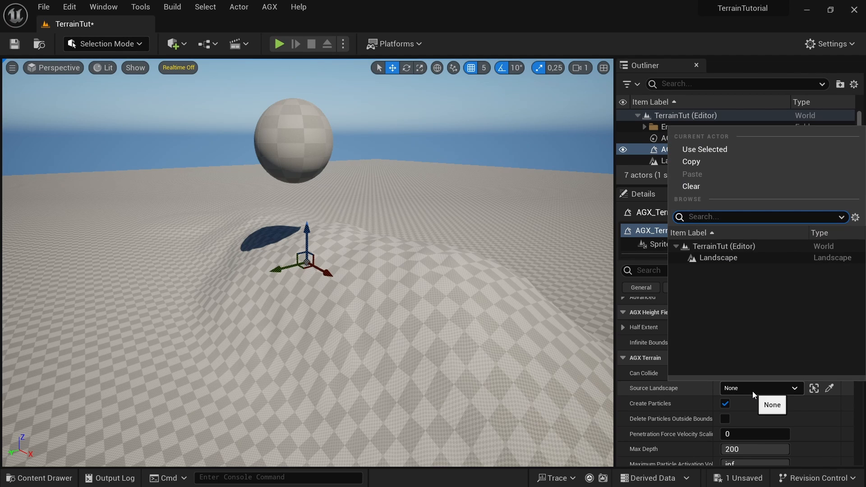
pyautogui.click(738, 257)
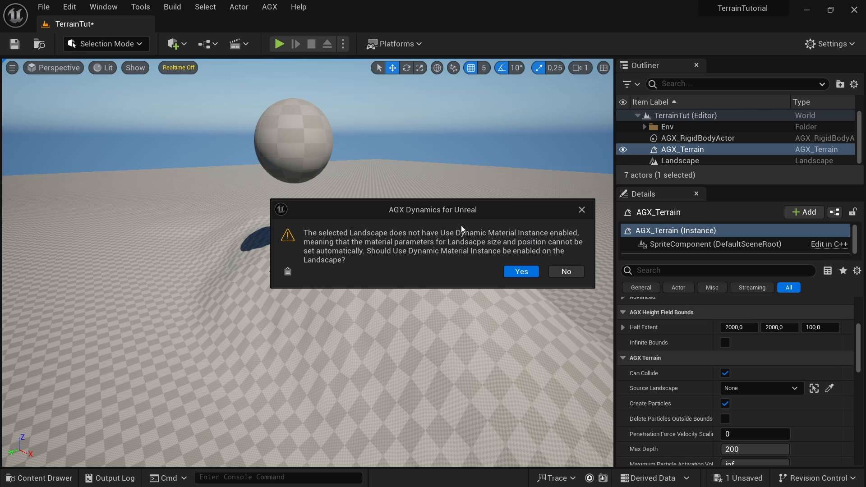
pyautogui.moveTo(456, 208); pyautogui.dragTo(432, 218)
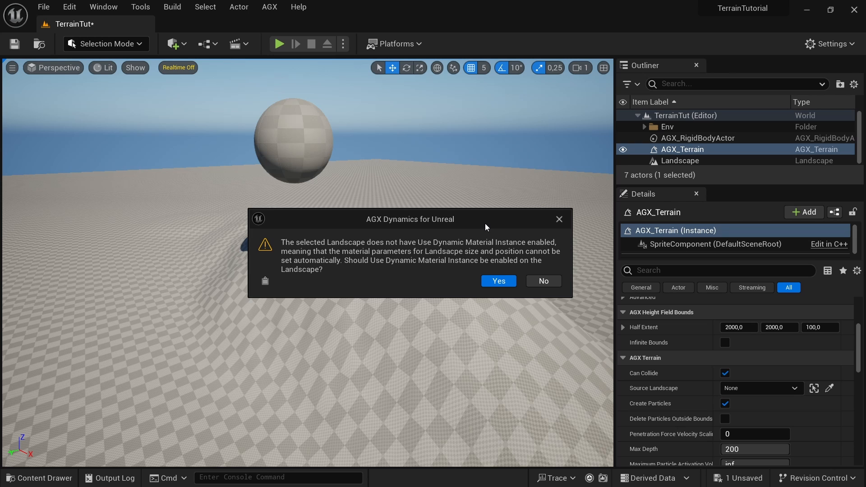
pyautogui.click(501, 283)
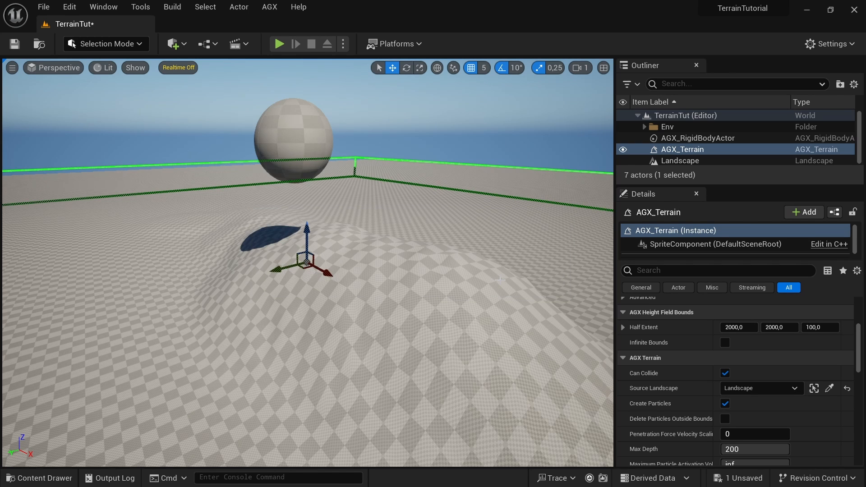
pyautogui.moveTo(305, 271); pyautogui.dragTo(305, 203, button='right')
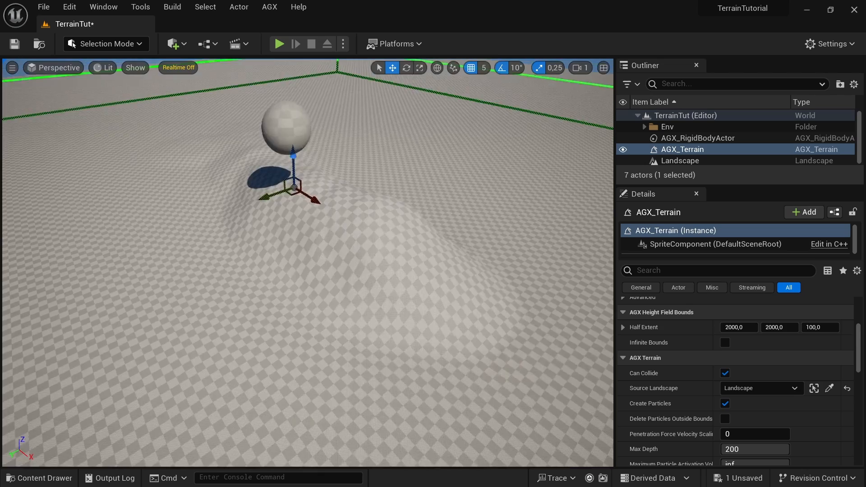
pyautogui.moveTo(305, 271); pyautogui.dragTo(533, 209, button='right')
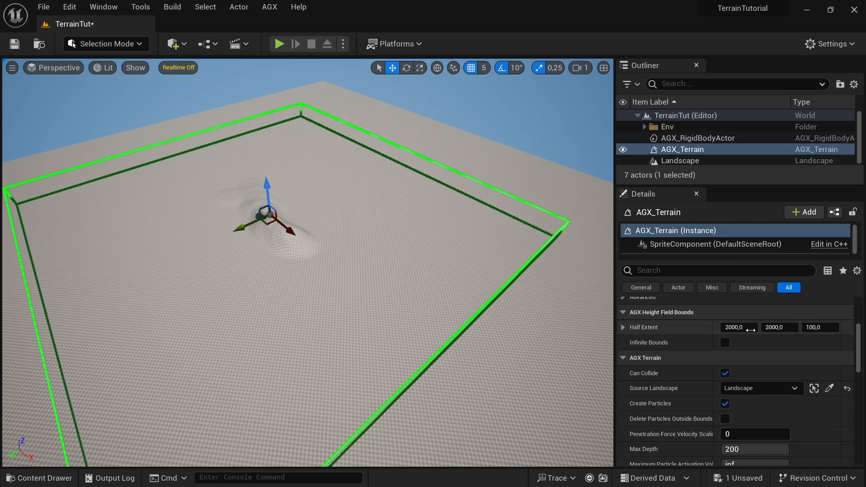
pyautogui.moveTo(734, 327)
pyautogui.mouseDown()
pyautogui.moveTo(717, 328)
pyautogui.moveTo(788, 327)
pyautogui.mouseUp()
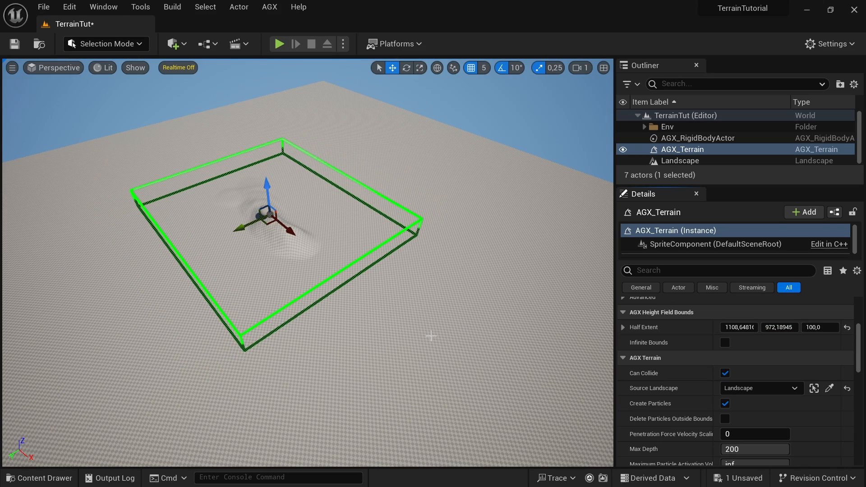
pyautogui.scroll(5, 431, 336)
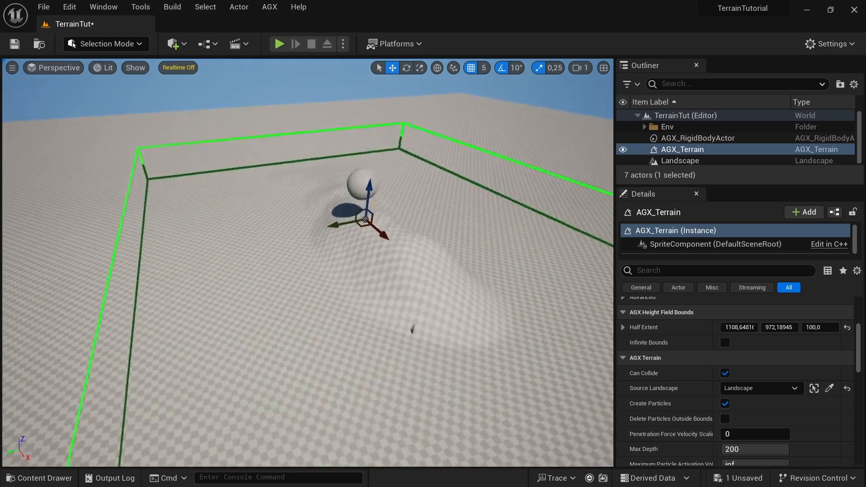
pyautogui.moveTo(413, 329); pyautogui.dragTo(213, 265, button='right')
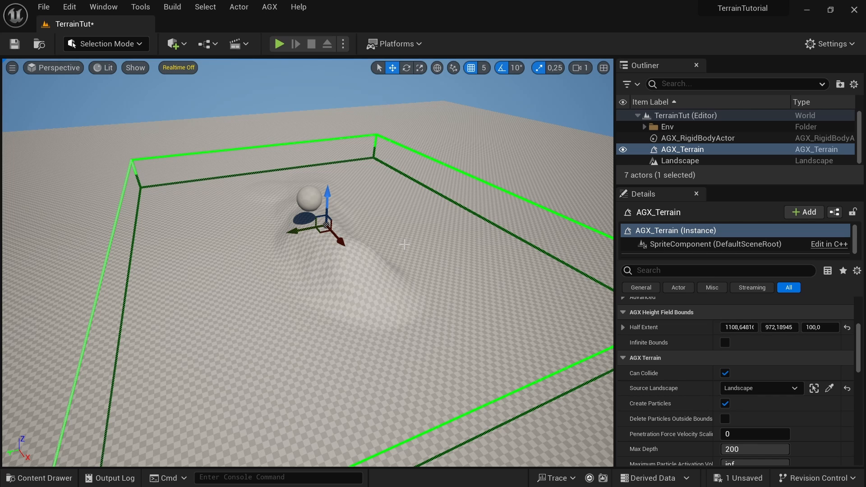
pyautogui.click(279, 44)
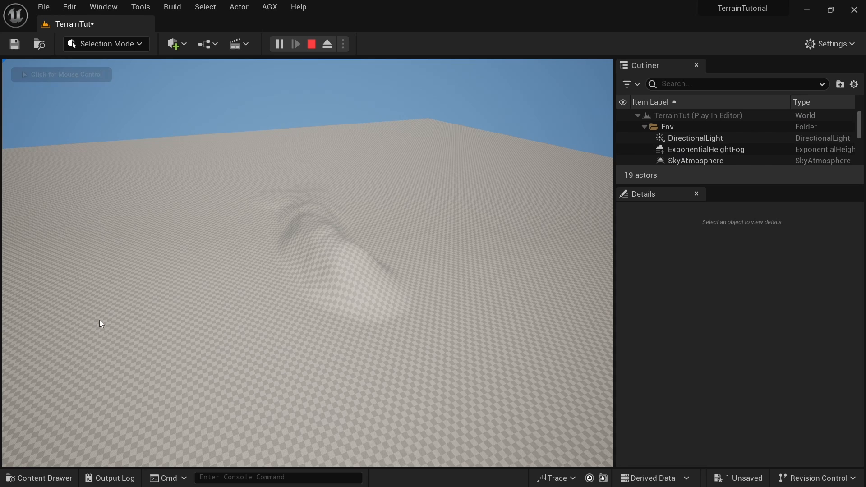
pyautogui.press('Escape')
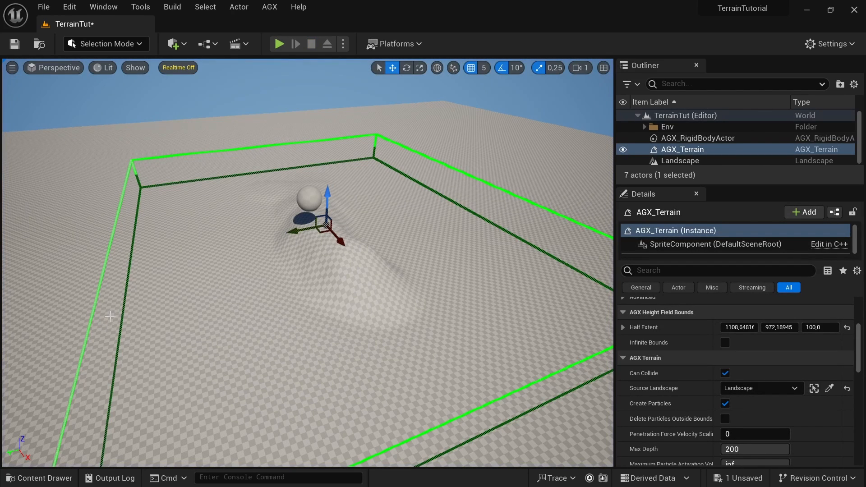
pyautogui.moveTo(203, 271); pyautogui.dragTo(169, 275, button='right')
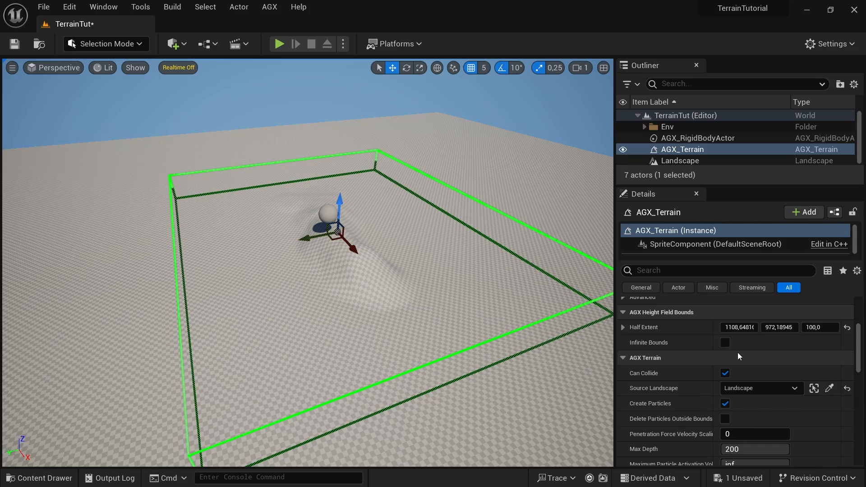
pyautogui.click(725, 344)
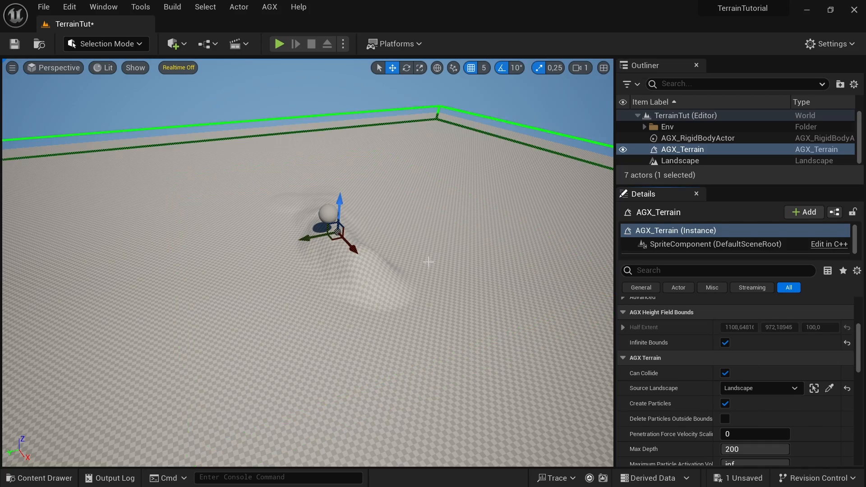
pyautogui.moveTo(429, 261); pyautogui.dragTo(338, 284, button='right')
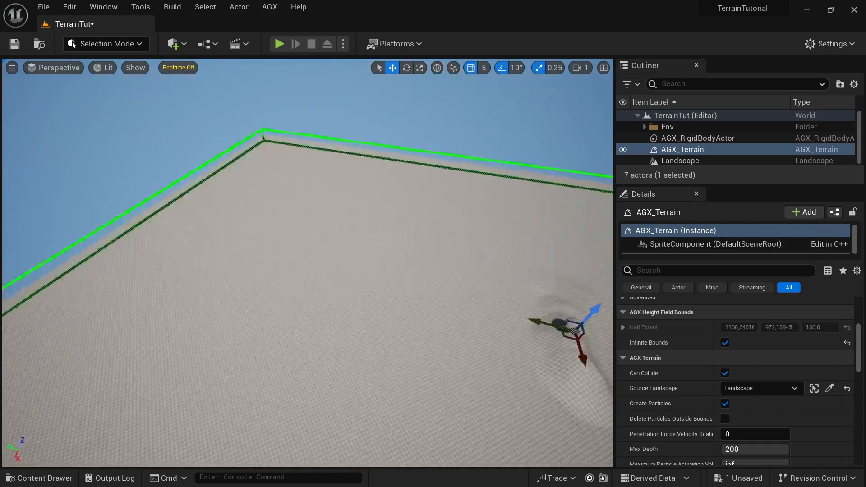
pyautogui.moveTo(427, 264); pyautogui.dragTo(427, 264, button='right')
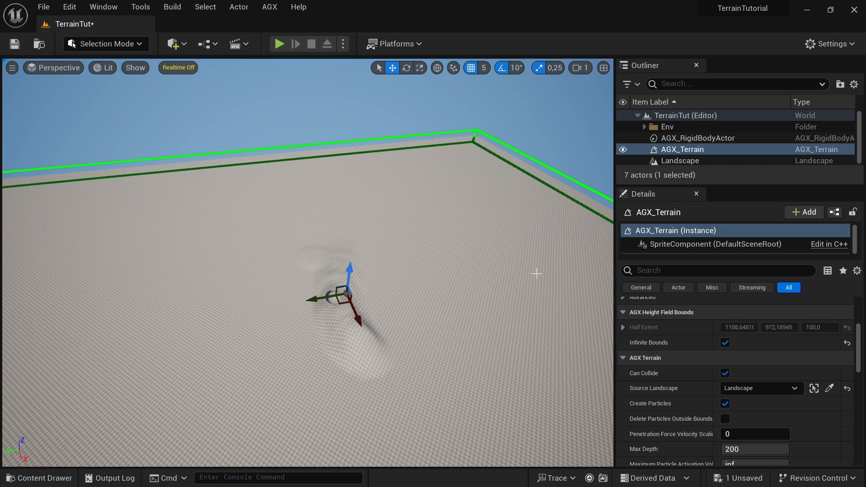
pyautogui.click(725, 342)
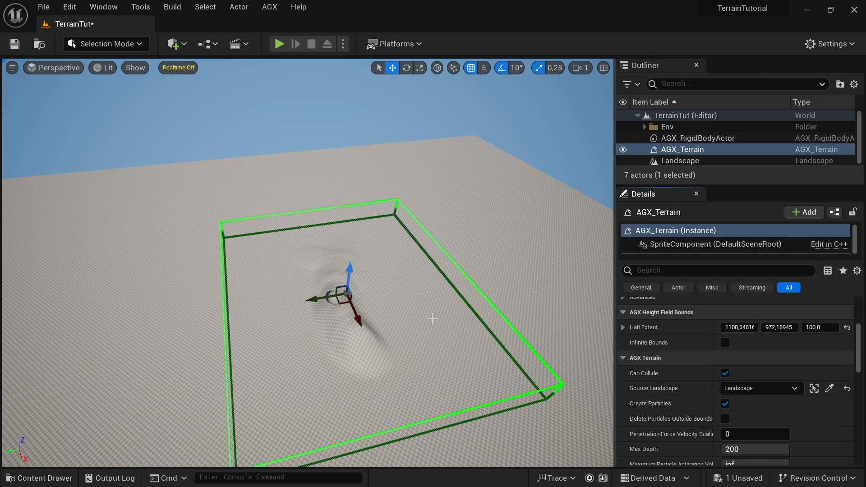
pyautogui.scroll(-2, 771, 345)
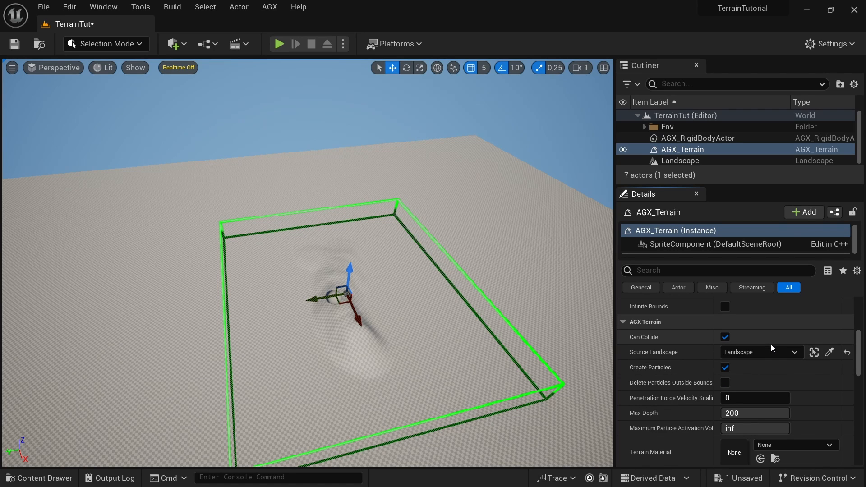
pyautogui.scroll(-1, 771, 345)
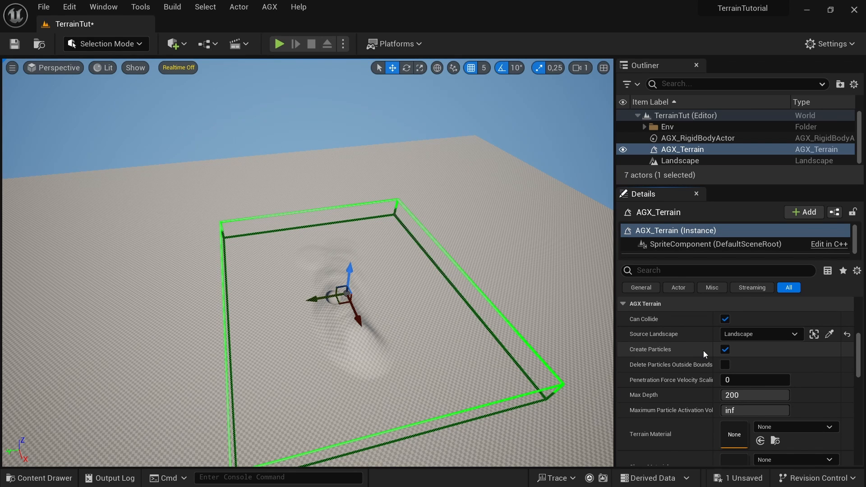
pyautogui.scroll(-2, 703, 351)
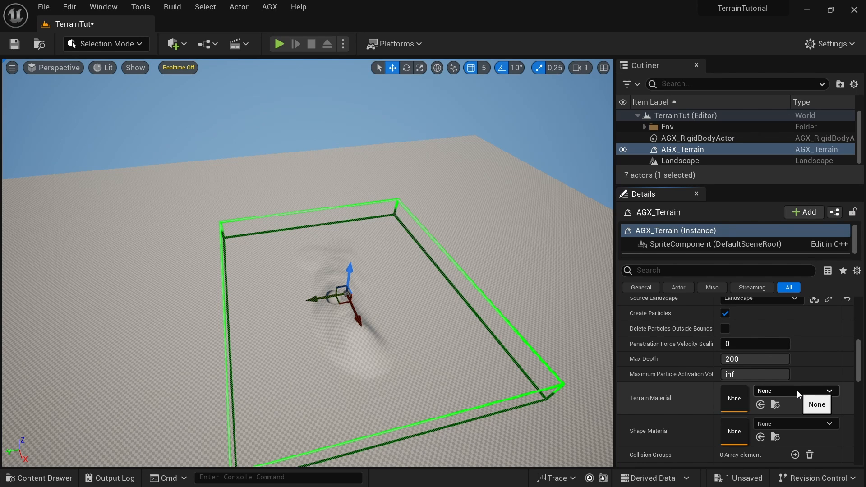
# Assign AGX_TM_gravel_1 as the terrain's Terrain Material.
pyautogui.click(797, 390)
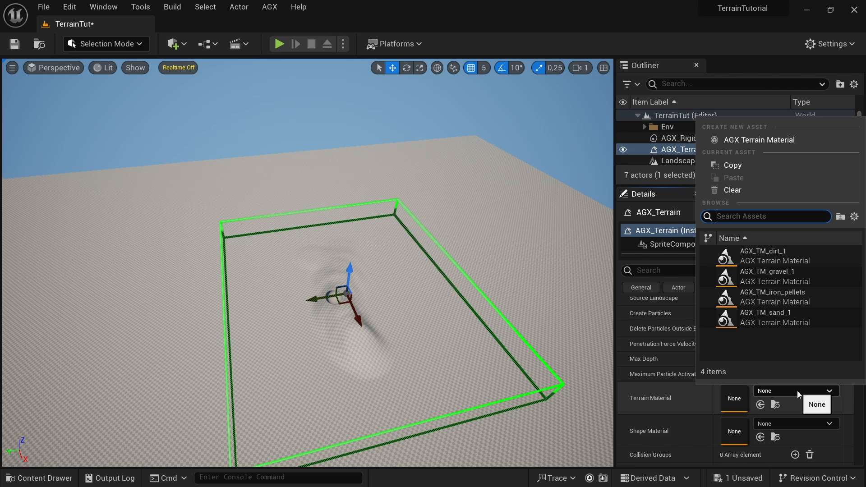
pyautogui.click(804, 278)
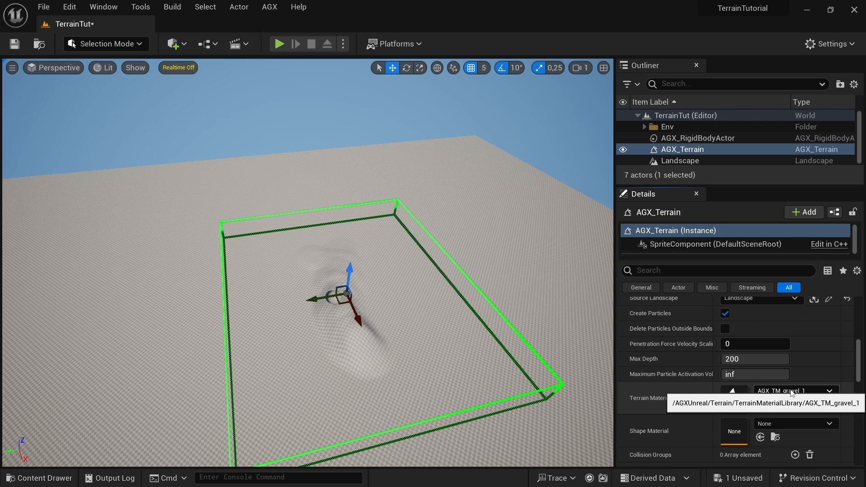
# Inspect AGX_TM_gravel_1's Terrain Bulk, Compaction and Particles properties.
pyautogui.doubleClick(733, 394)
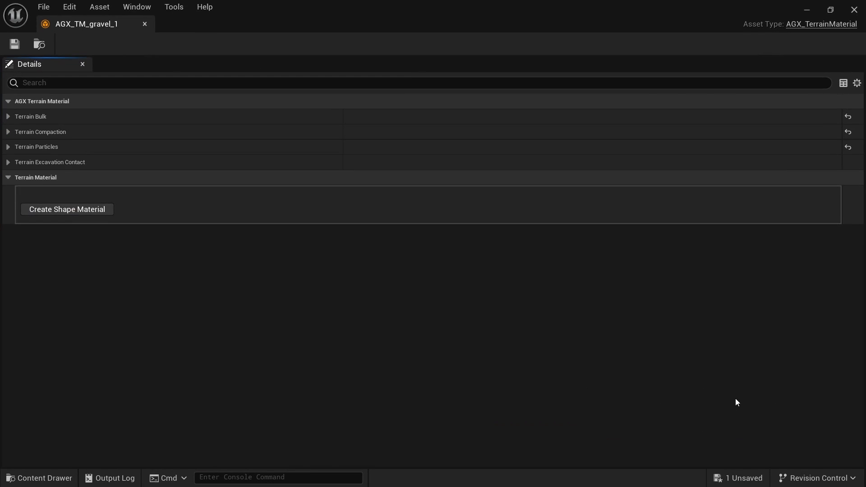
pyautogui.click(8, 116)
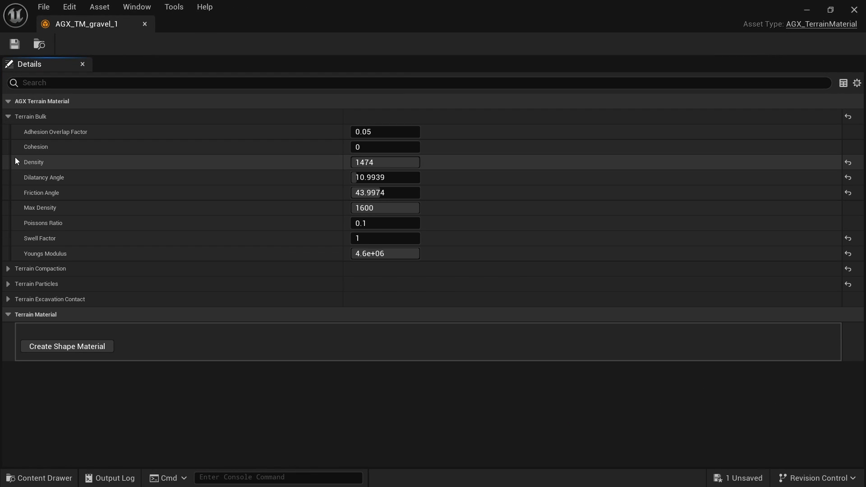
pyautogui.click(9, 270)
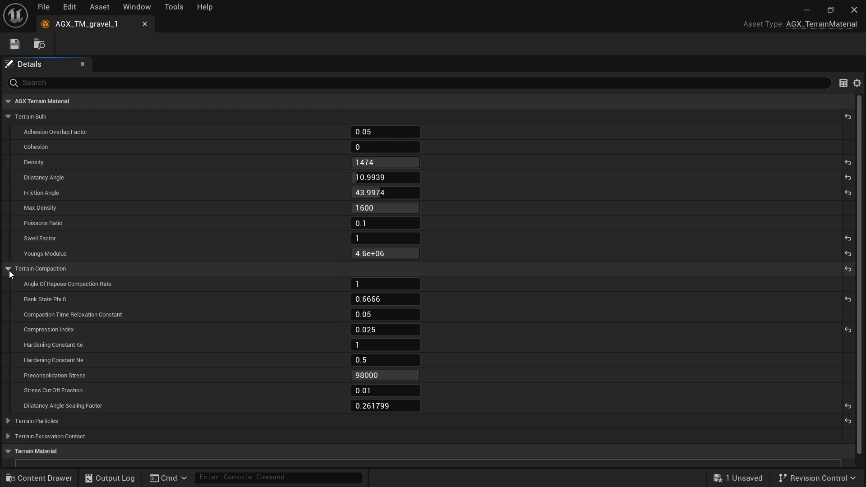
pyautogui.scroll(-1, 26, 306)
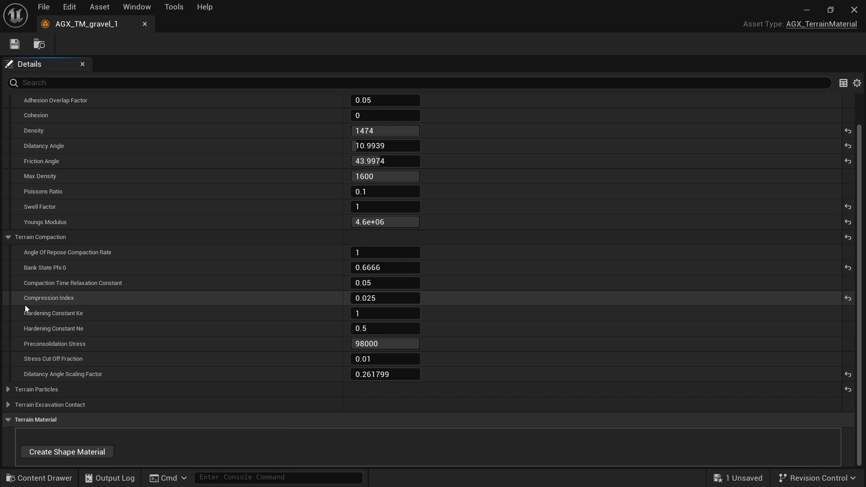
pyautogui.click(7, 390)
pyautogui.scroll(2, 159, 298)
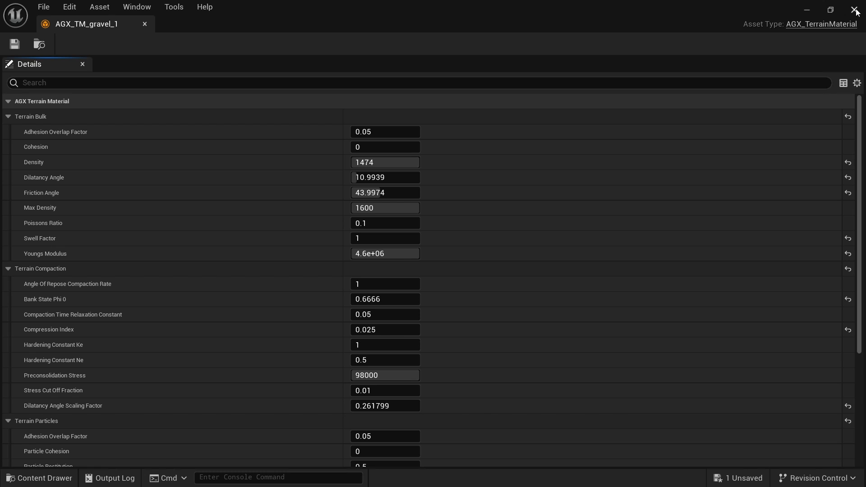
# Close the gravel material editor and peek at the terrain material list unchanged.
pyautogui.click(855, 11)
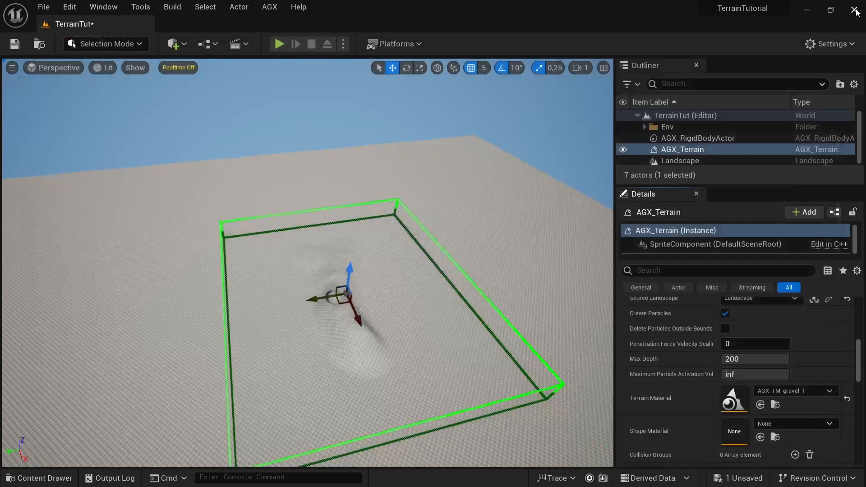
pyautogui.click(795, 390)
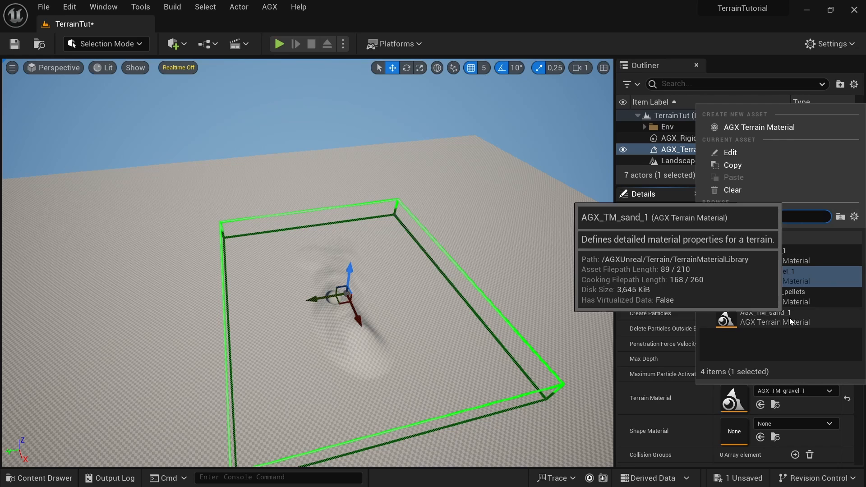
pyautogui.click(579, 9)
# Enable Show Plugin Content in the content drawer's settings.
pyautogui.hotkey('ctrl', 'space')
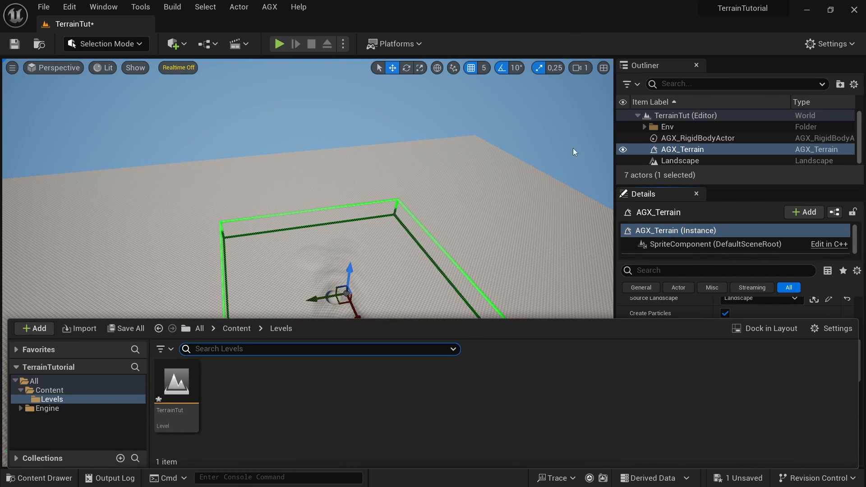
pyautogui.click(837, 328)
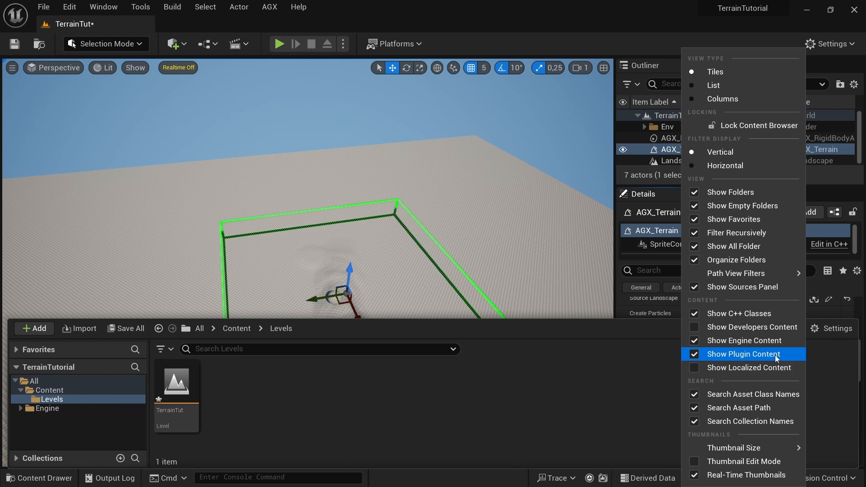
pyautogui.click(751, 353)
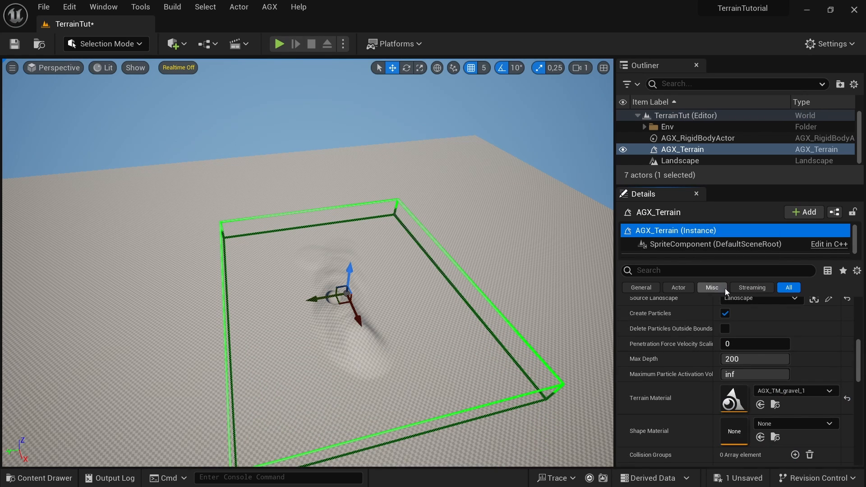
pyautogui.scroll(-3, 792, 332)
pyautogui.scroll(-2, 791, 332)
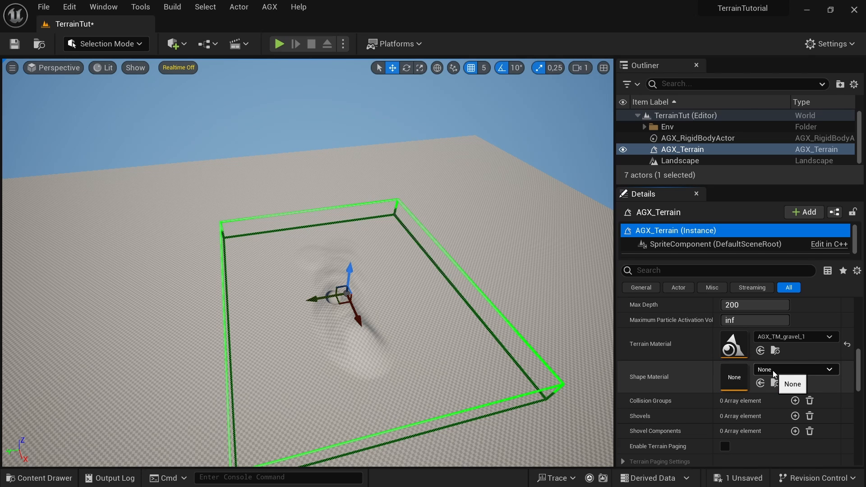
pyautogui.scroll(-1, 773, 369)
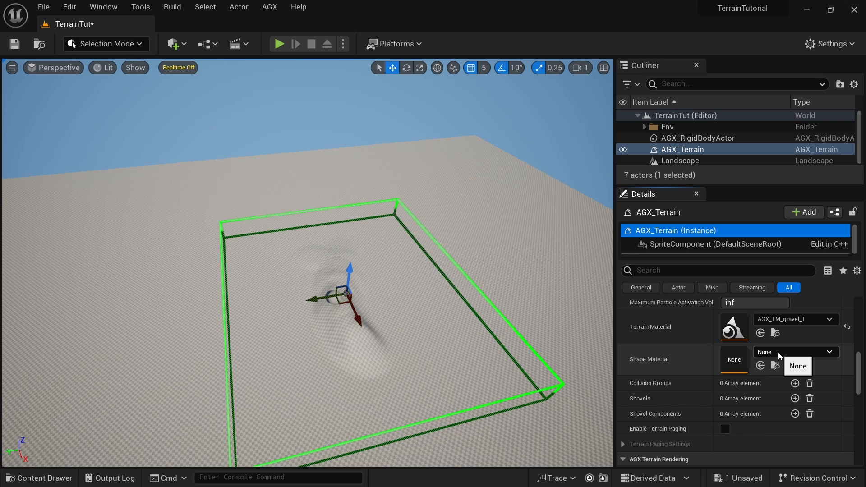
pyautogui.scroll(-1, 759, 394)
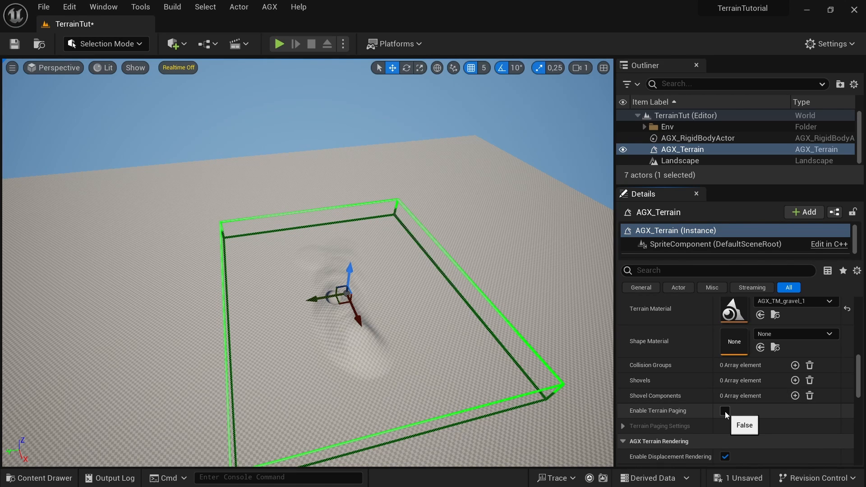
# Place an empty Actor in the level and rename it Shovel.
pyautogui.click(172, 44)
pyautogui.moveTo(201, 138)
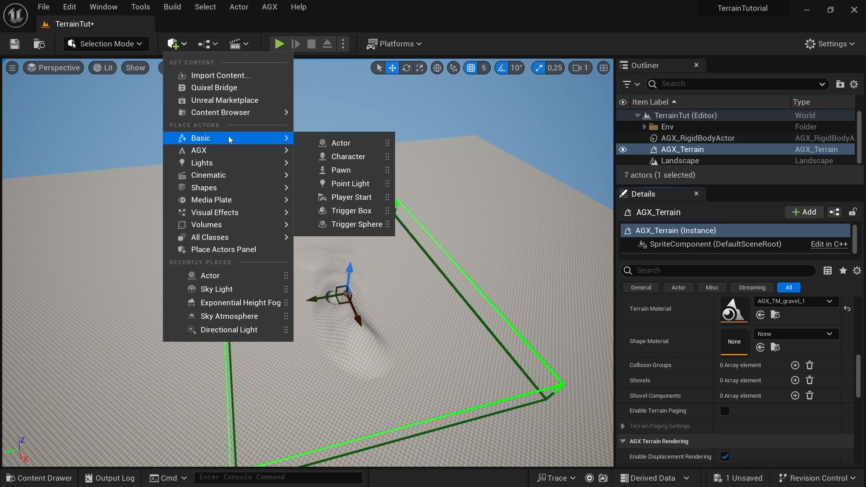
pyautogui.moveTo(340, 143); pyautogui.dragTo(279, 293)
pyautogui.scroll(5, 305, 271)
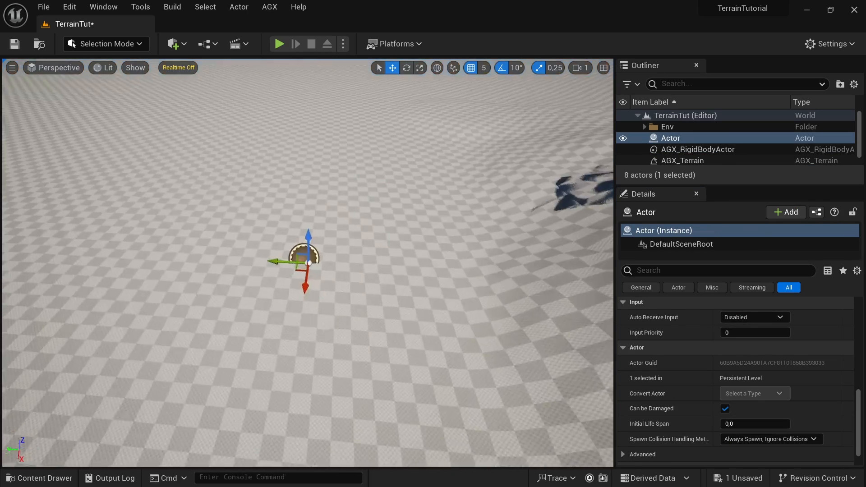
pyautogui.moveTo(305, 271); pyautogui.dragTo(406, 236, button='right')
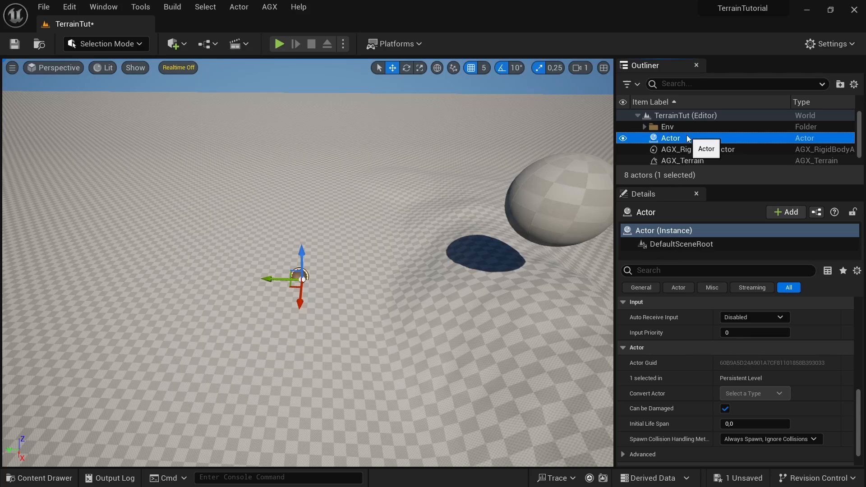
pyautogui.click(687, 138)
pyautogui.write('Shovel')
pyautogui.press('Return')
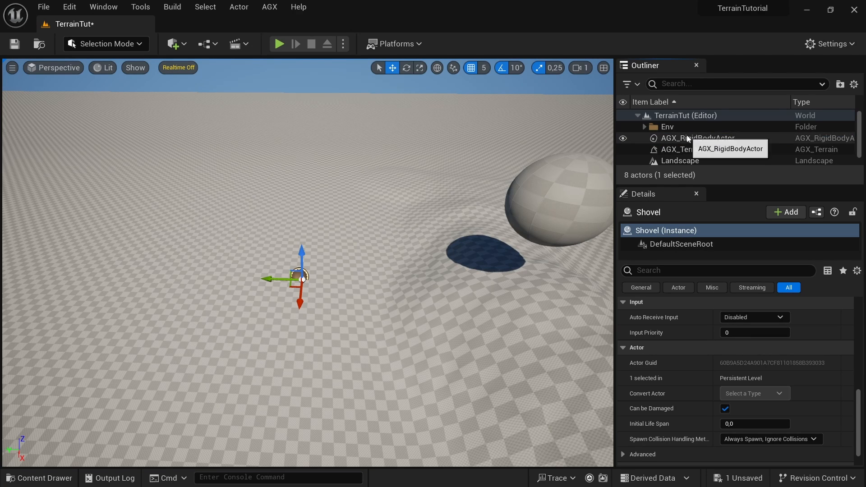
# Add an AGX Shovel component to the Shovel actor.
pyautogui.click(785, 211)
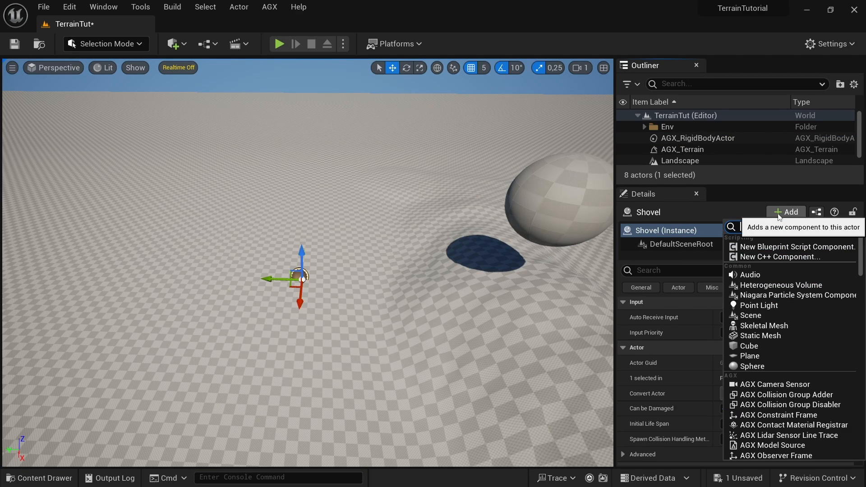
pyautogui.write('shove')
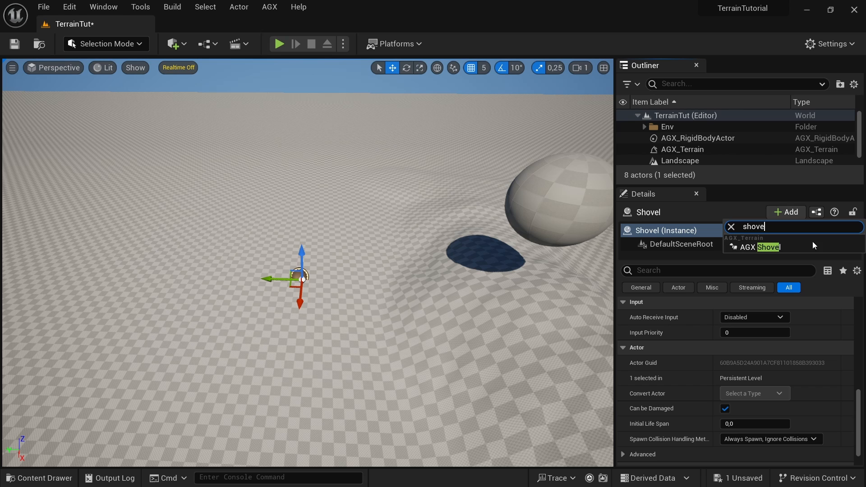
pyautogui.click(770, 249)
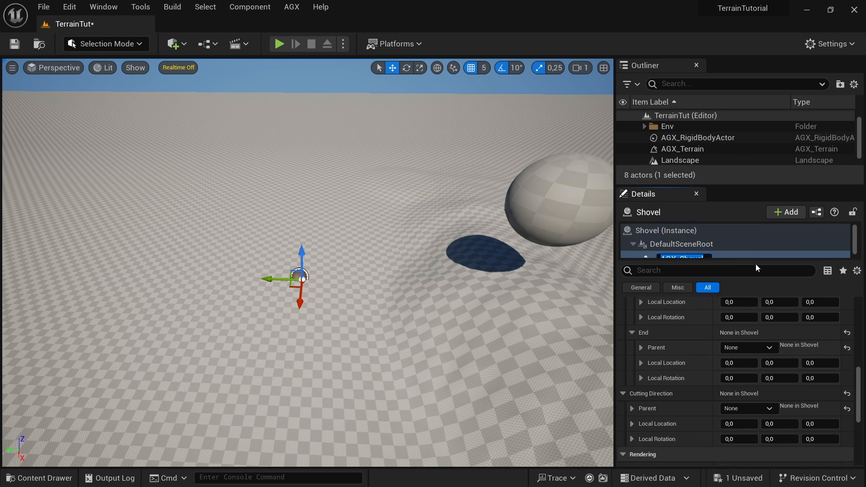
pyautogui.moveTo(756, 263); pyautogui.dragTo(755, 301)
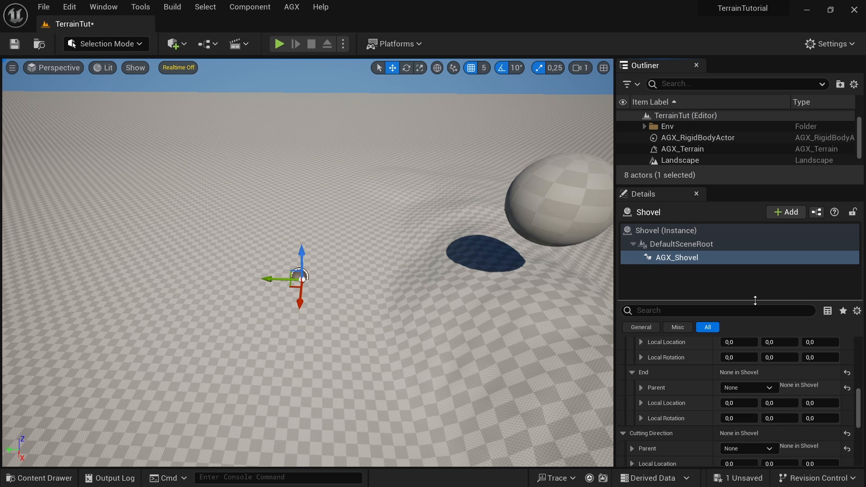
pyautogui.scroll(4, 772, 381)
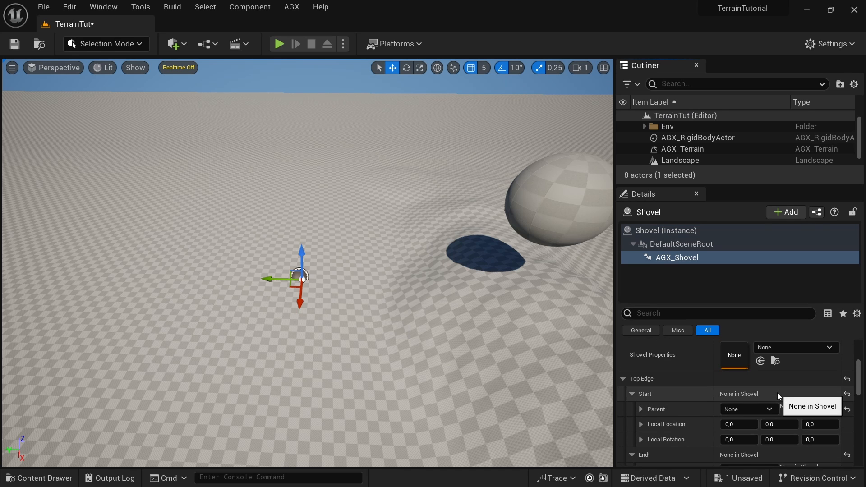
pyautogui.scroll(3, 779, 393)
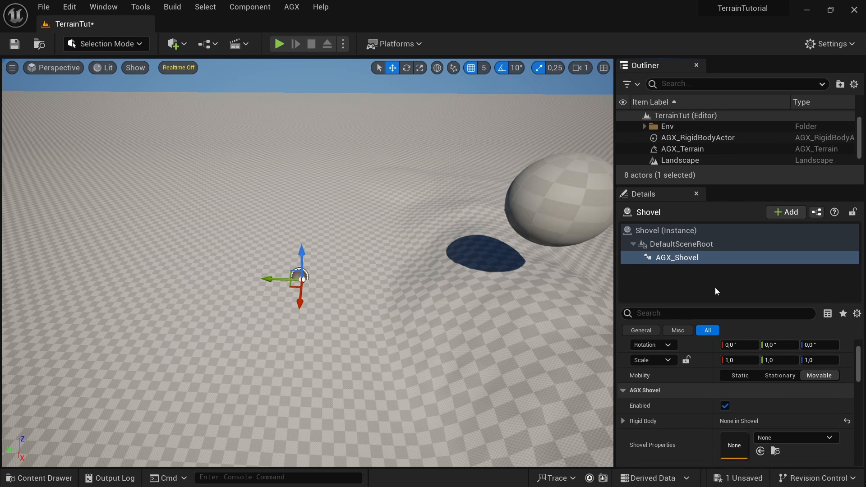
# Add an AGX Rigid Body component and name it ShovelBody.
pyautogui.click(681, 245)
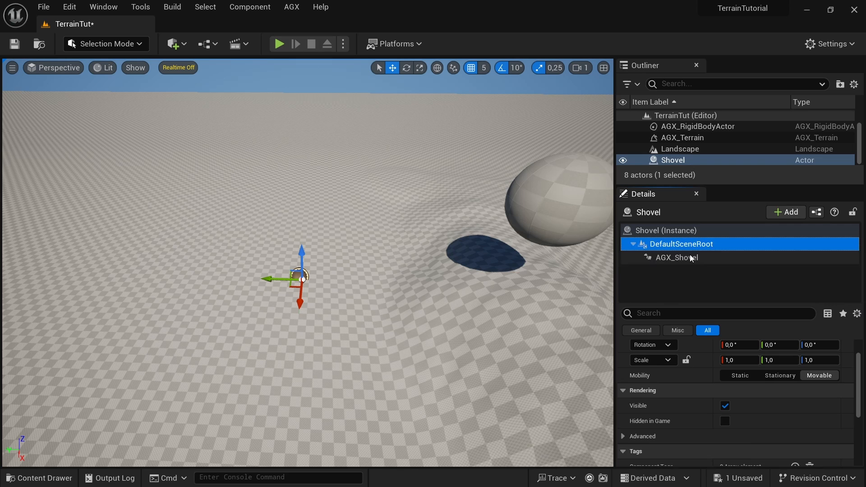
pyautogui.click(788, 212)
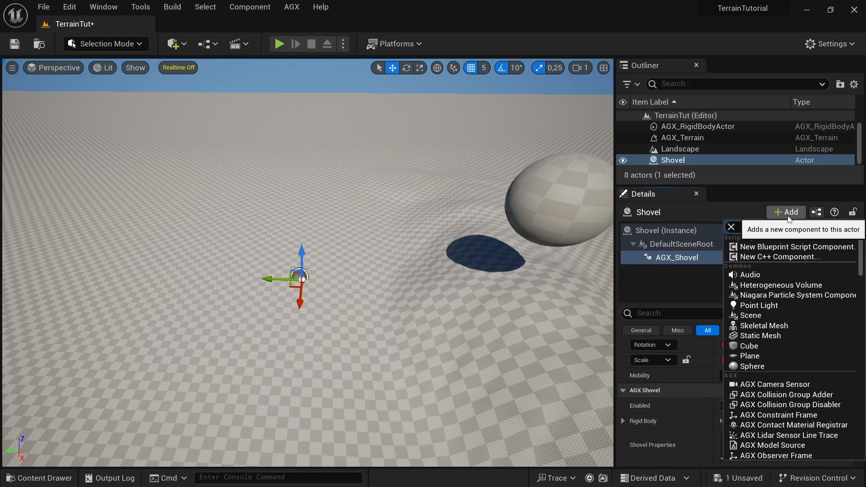
pyautogui.write('ri')
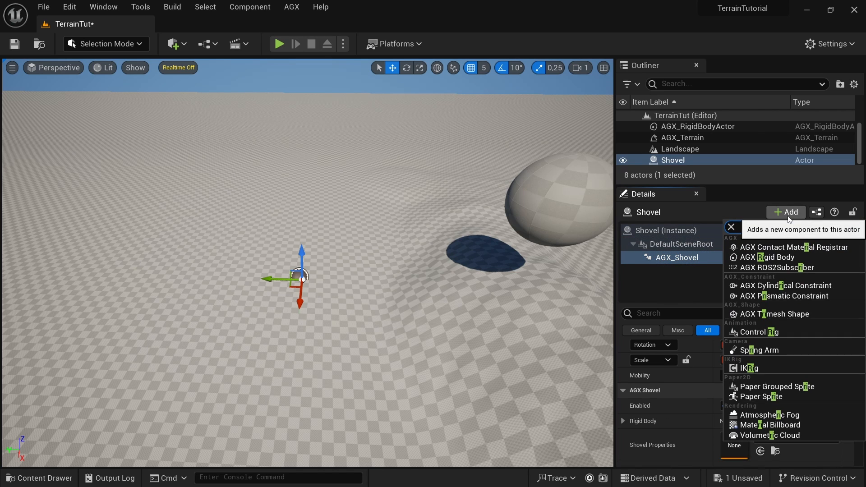
pyautogui.click(767, 257)
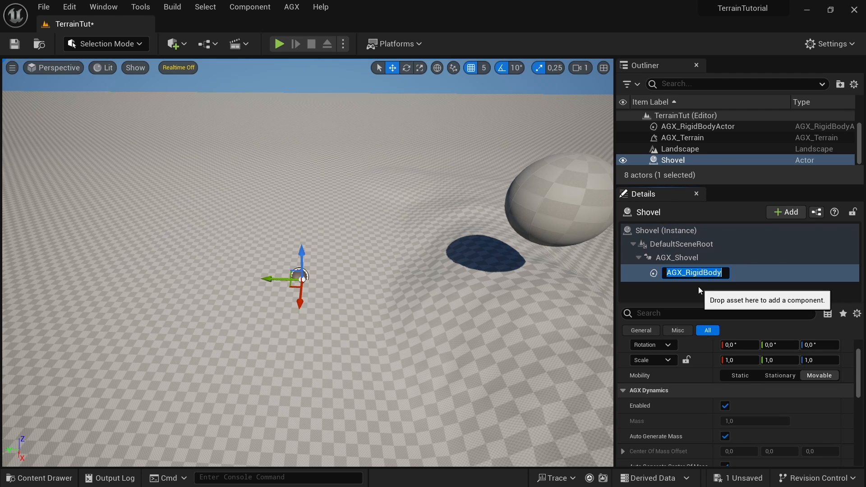
pyautogui.write('ShovelBody')
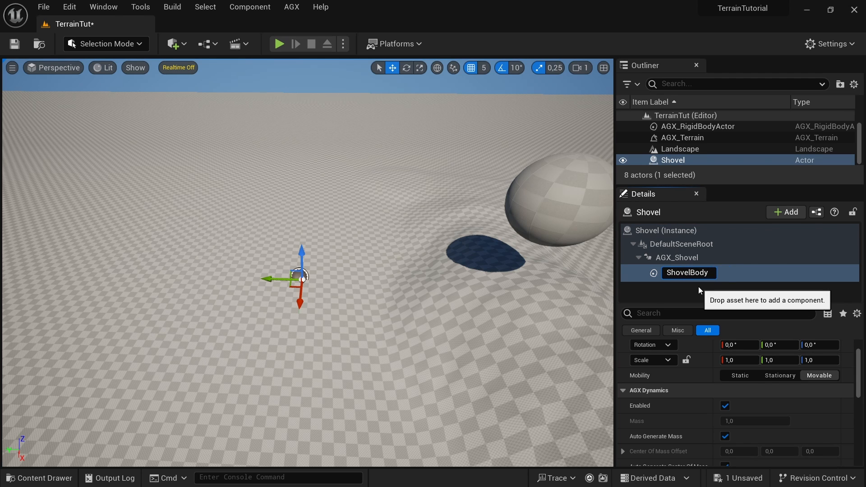
pyautogui.press('Return')
pyautogui.click(785, 212)
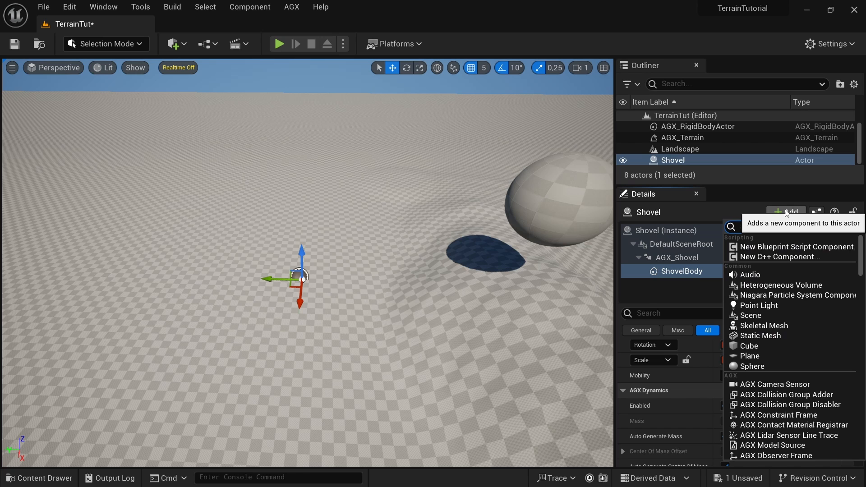
pyautogui.write('Box')
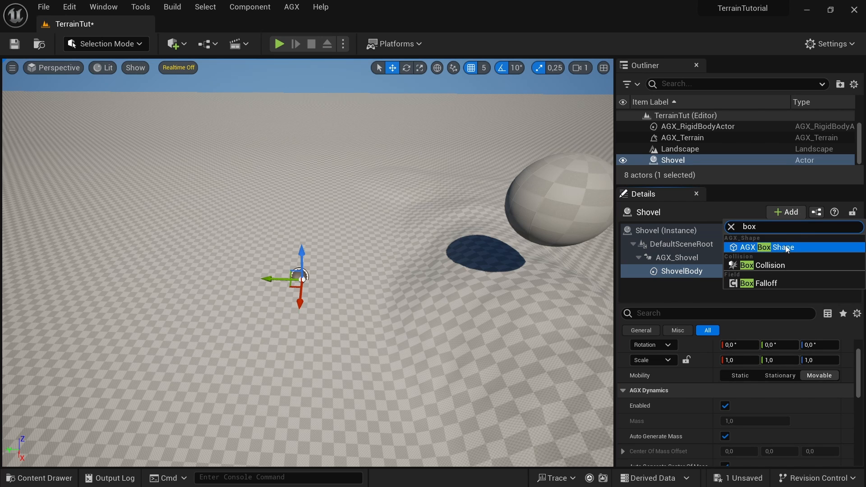
# Add an AGX Box Shape with half extent 5×100×50 under ShovelBody and duplicate it.
pyautogui.click(767, 246)
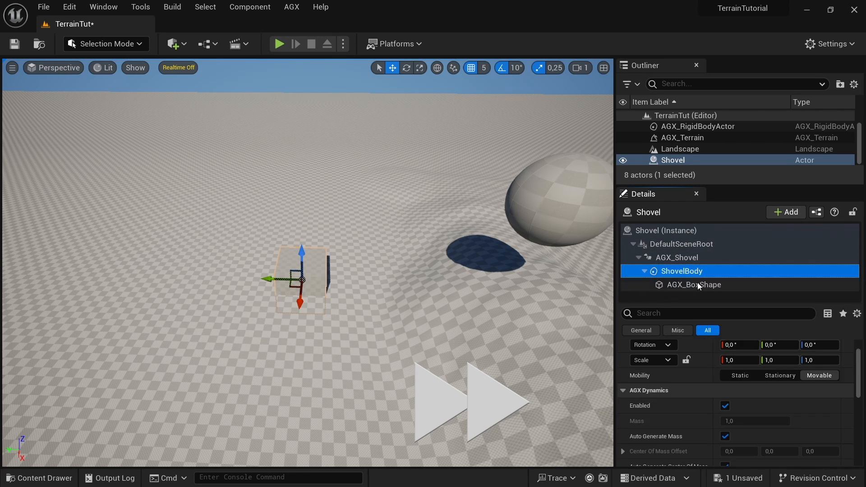
pyautogui.click(699, 285)
pyautogui.click(737, 439)
pyautogui.write('5')
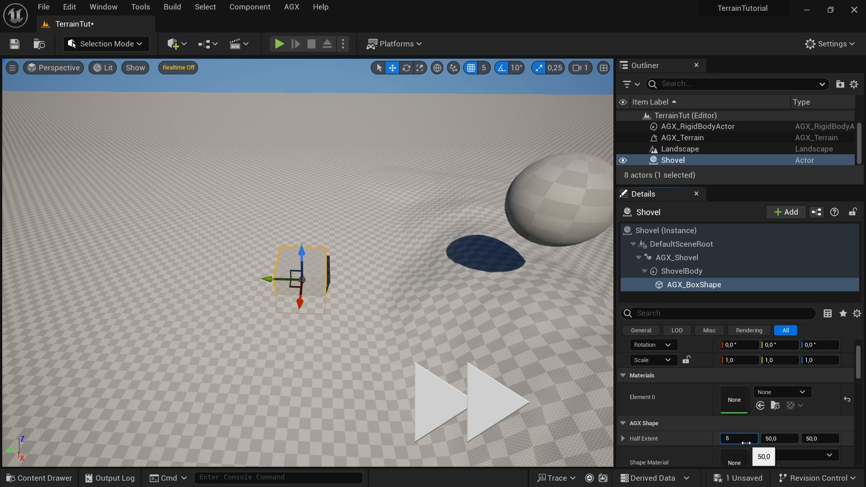
pyautogui.click(780, 438)
pyautogui.write('100')
pyautogui.press('Return')
pyautogui.hotkey('ctrl', 'd')
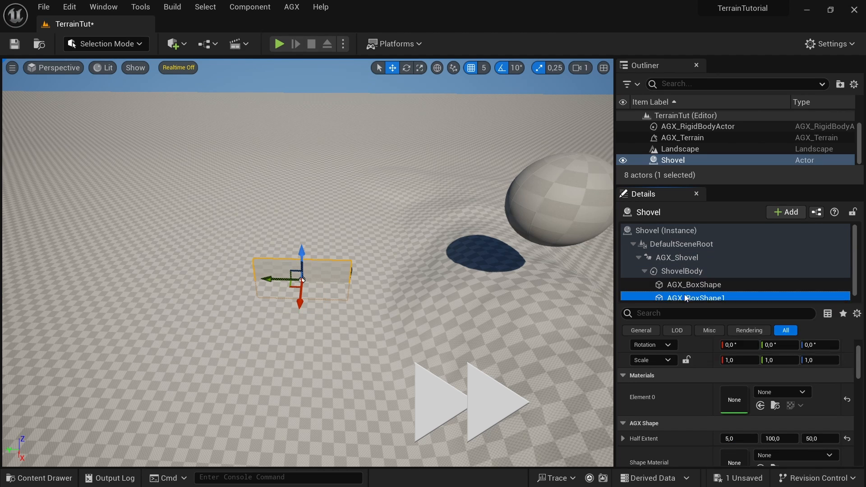
# Tilt the box shape by 10 degrees with the rotate gizmo.
pyautogui.moveTo(305, 271)
pyautogui.mouseDown(button='right')
pyautogui.moveTo(387, 227)
pyautogui.moveTo(366, 271)
pyautogui.mouseUp(button='right')
pyautogui.click(693, 284)
pyautogui.press('e')
pyautogui.moveTo(379, 285)
pyautogui.mouseDown()
pyautogui.moveTo(359, 273)
pyautogui.moveTo(396, 290)
pyautogui.mouseUp()
pyautogui.press('w')
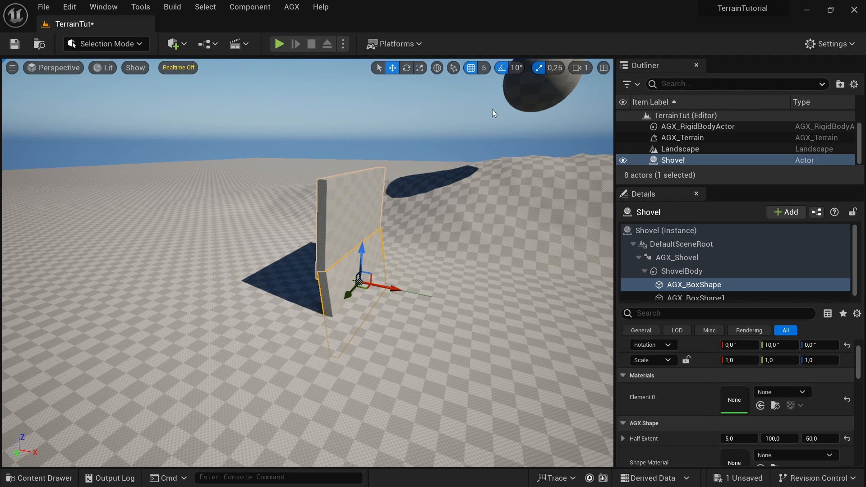
# Set the position grid snap to 1 and nudge the box shape slightly sideways.
pyautogui.click(487, 68)
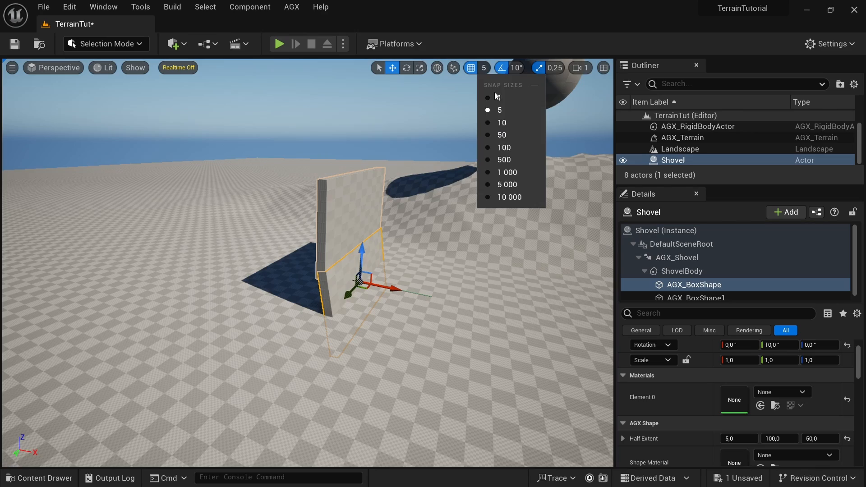
pyautogui.click(497, 97)
pyautogui.moveTo(453, 143)
pyautogui.mouseDown(button='right')
pyautogui.moveTo(407, 203)
pyautogui.moveTo(352, 216)
pyautogui.mouseUp(button='right')
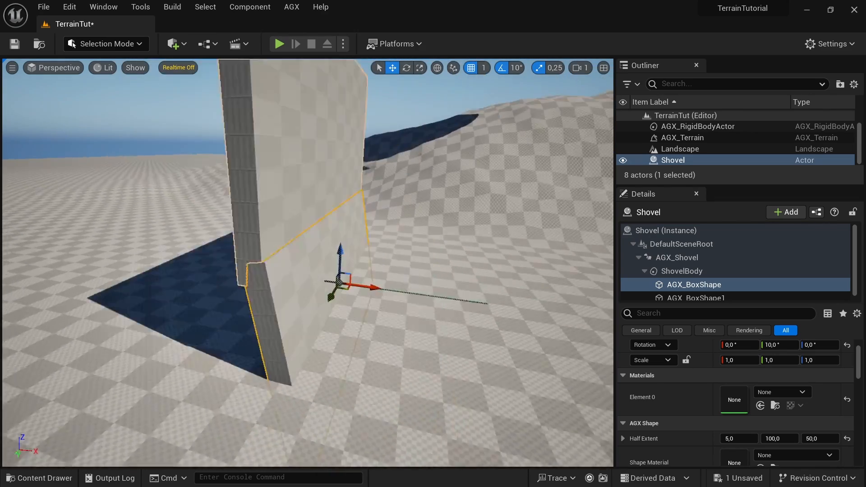
pyautogui.moveTo(332, 281); pyautogui.dragTo(341, 292)
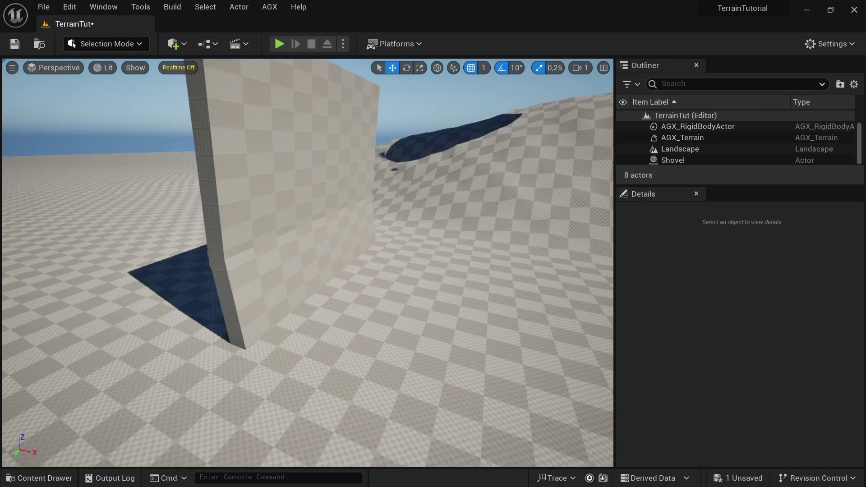
pyautogui.moveTo(177, 173); pyautogui.dragTo(210, 154, button='right')
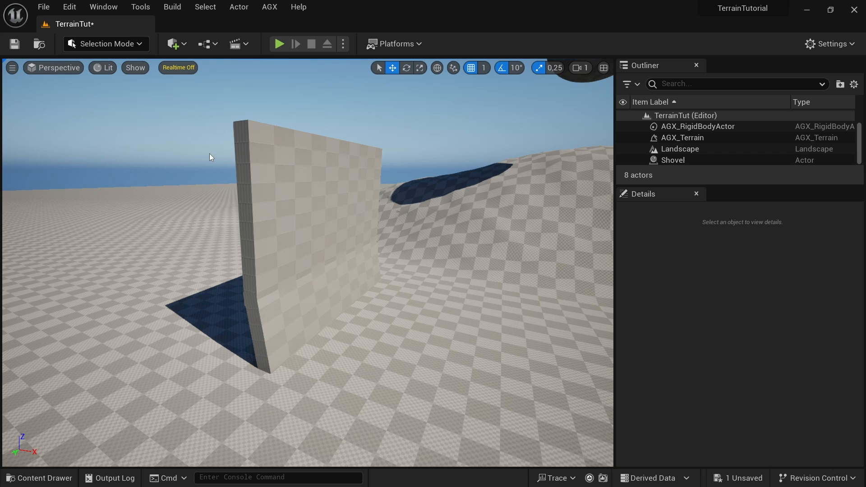
# Select the Shovel actor, begin turning it about the vertical axis and lift it over the mound.
pyautogui.click(715, 162)
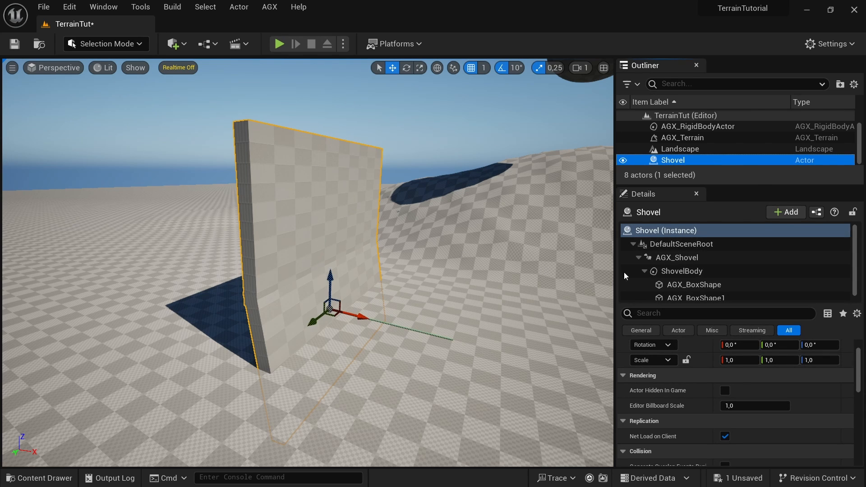
pyautogui.scroll(-3, 305, 270)
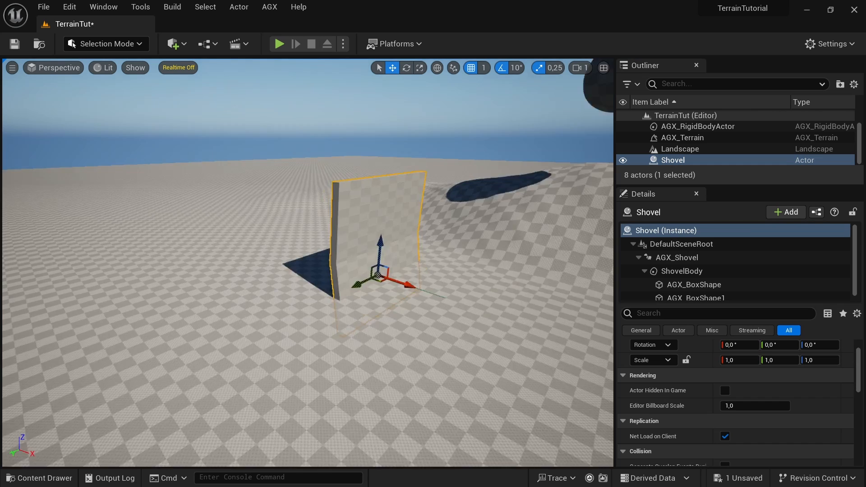
pyautogui.scroll(-2, 304, 271)
pyautogui.press('e')
pyautogui.moveTo(379, 291); pyautogui.dragTo(337, 273)
pyautogui.press('w')
pyautogui.moveTo(336, 277); pyautogui.dragTo(270, 257, button='right')
pyautogui.moveTo(243, 244)
pyautogui.mouseDown()
pyautogui.moveTo(227, 231)
pyautogui.moveTo(243, 237)
pyautogui.mouseUp()
pyautogui.moveTo(304, 271); pyautogui.dragTo(203, 257, button='right')
pyautogui.moveTo(339, 270); pyautogui.dragTo(236, 258, button='right')
pyautogui.moveTo(304, 271); pyautogui.dragTo(257, 264, button='right')
# Finish rotating the shovel to about -100 degrees, lower it into the terrain mound, and save the level.
pyautogui.press('e')
pyautogui.moveTo(204, 304); pyautogui.dragTo(216, 309)
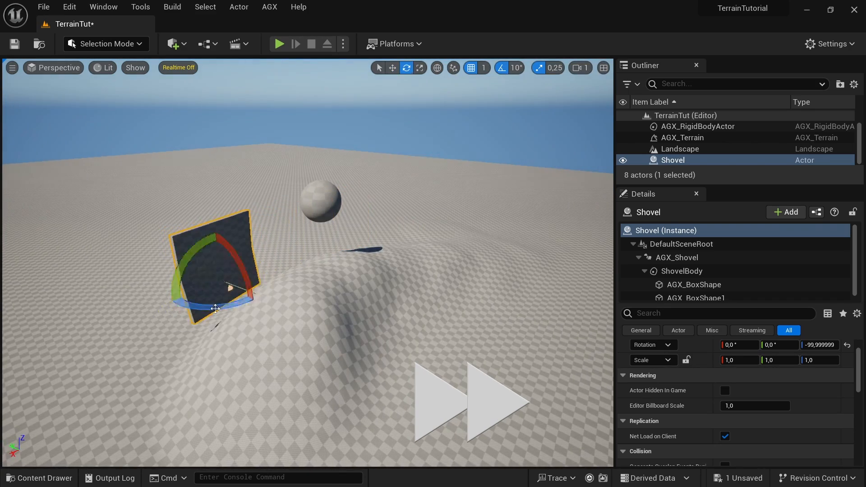
pyautogui.press('w')
pyautogui.moveTo(339, 270); pyautogui.dragTo(237, 258, button='right')
pyautogui.moveTo(305, 271); pyautogui.dragTo(258, 264, button='right')
pyautogui.moveTo(339, 270)
pyautogui.mouseDown(button='right')
pyautogui.moveTo(284, 257)
pyautogui.moveTo(318, 264)
pyautogui.mouseUp(button='right')
pyautogui.moveTo(233, 215); pyautogui.dragTo(244, 227)
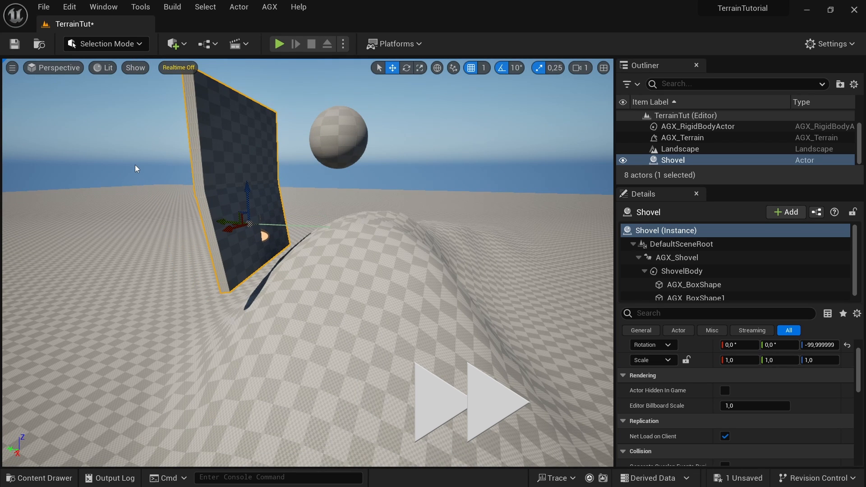
pyautogui.hotkey('ctrl', 's')
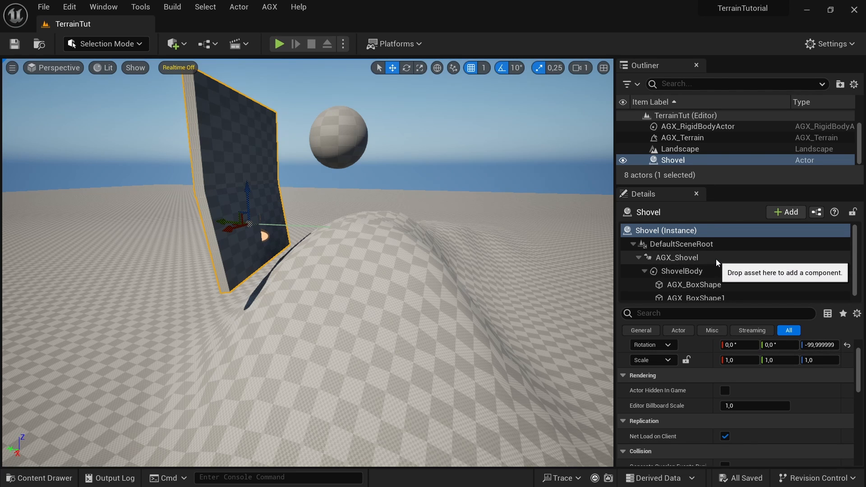
# Add a Shovel Components entry on AGX_Terrain with Shovel as its owning actor.
pyautogui.click(679, 138)
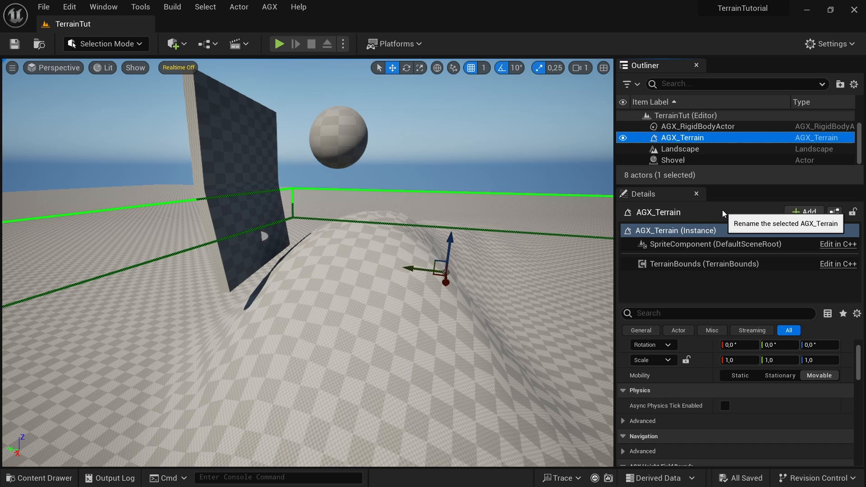
pyautogui.scroll(-5, 776, 416)
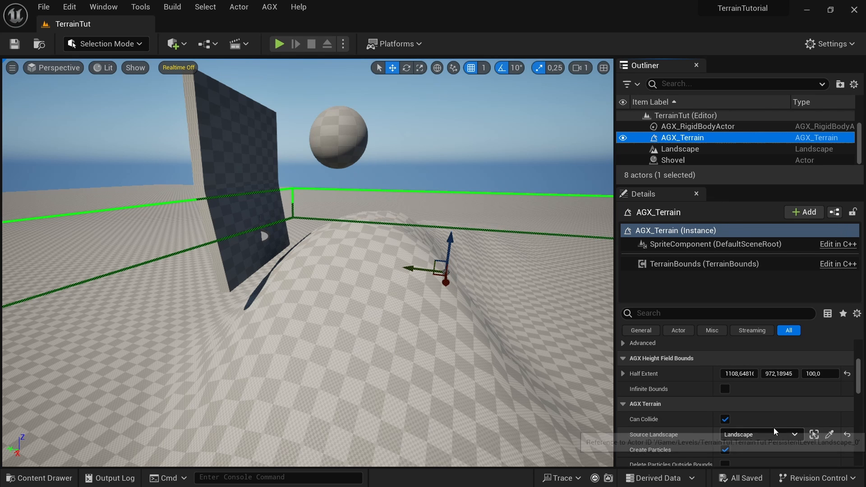
pyautogui.scroll(-5, 774, 427)
pyautogui.scroll(-3, 775, 430)
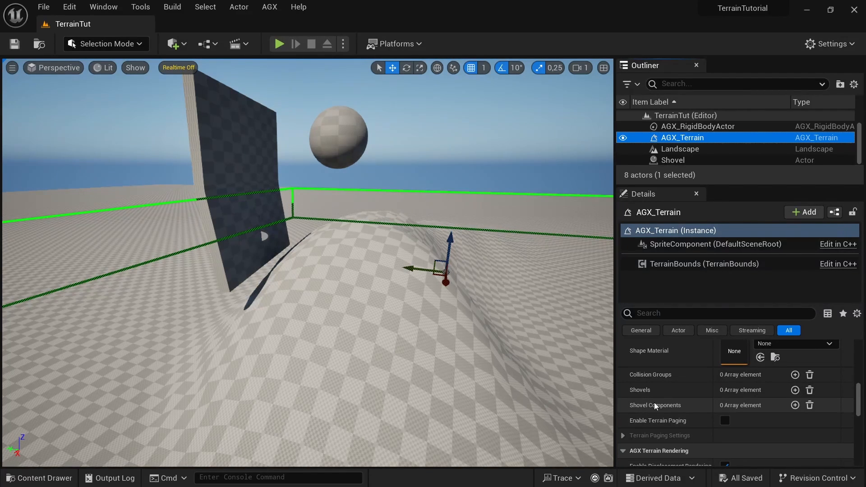
pyautogui.click(795, 405)
pyautogui.click(634, 421)
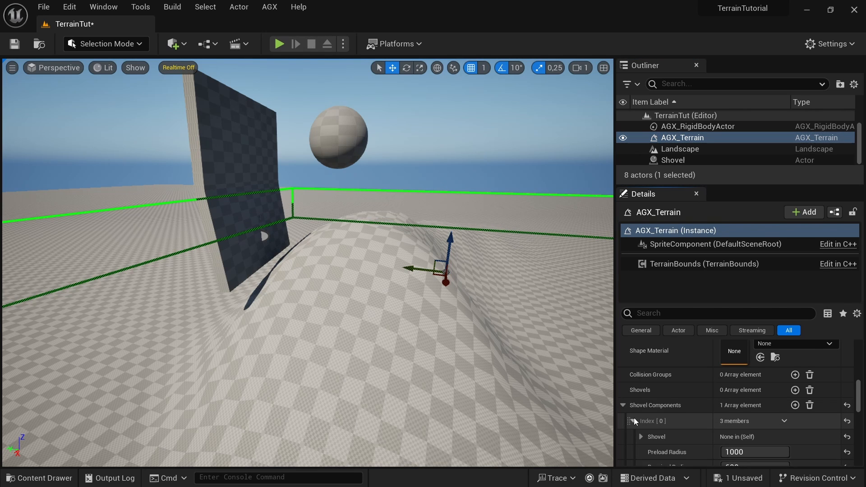
pyautogui.scroll(-3, 742, 419)
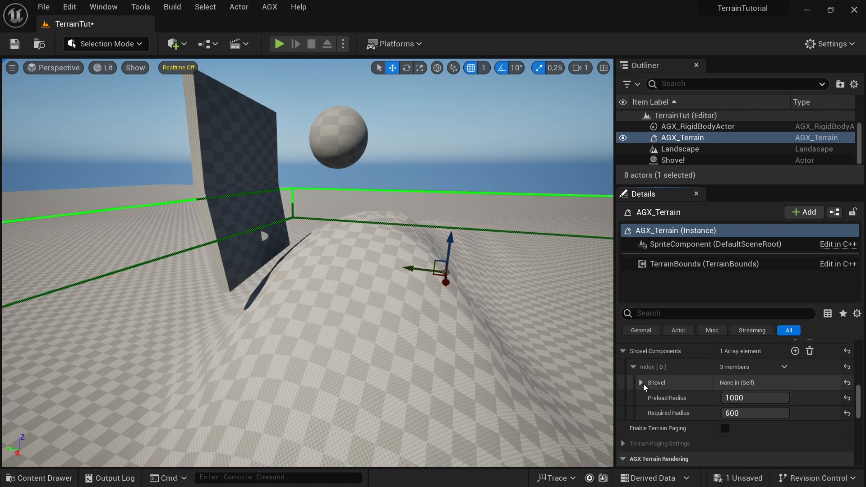
pyautogui.click(642, 384)
pyautogui.click(751, 401)
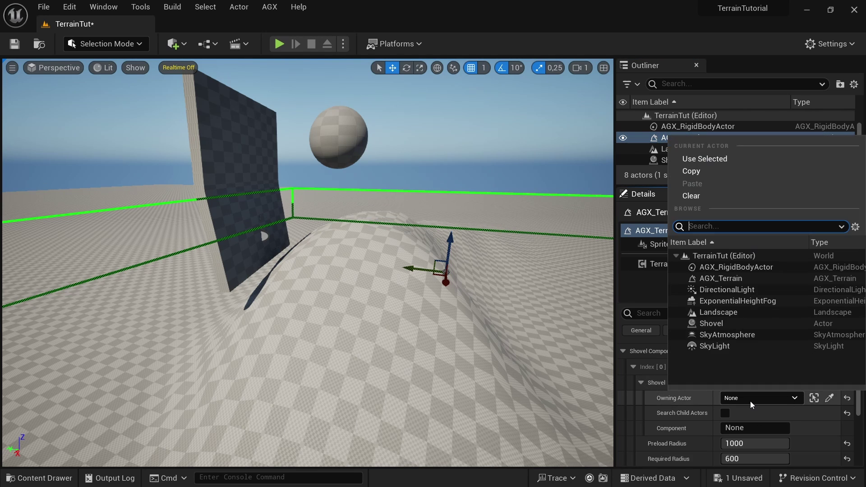
pyautogui.click(711, 324)
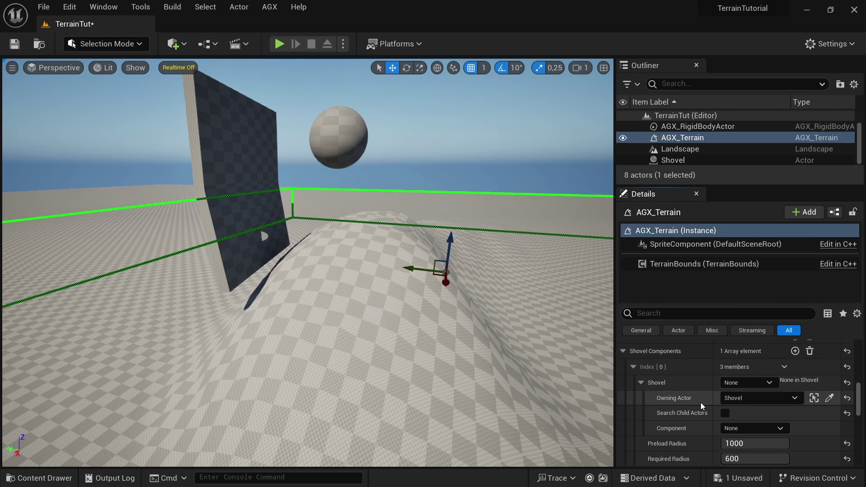
# Set the entry's component to AGX_Shovel, save the level, and run a brief play test.
pyautogui.click(752, 427)
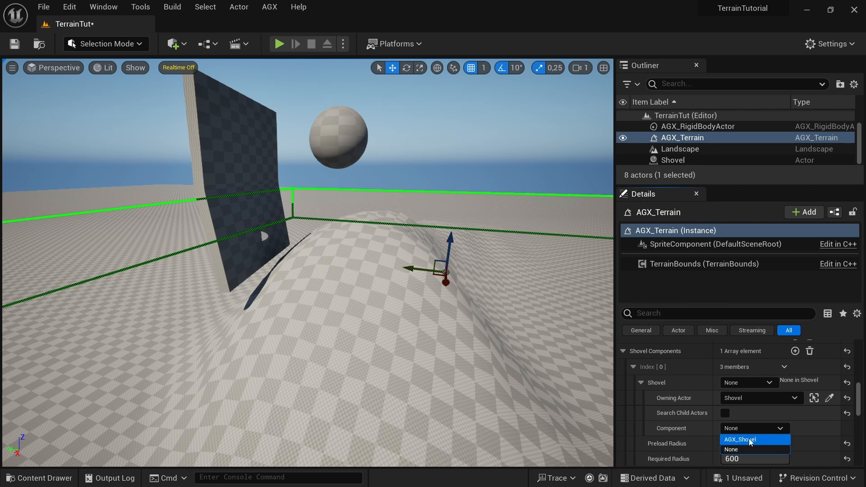
pyautogui.click(749, 439)
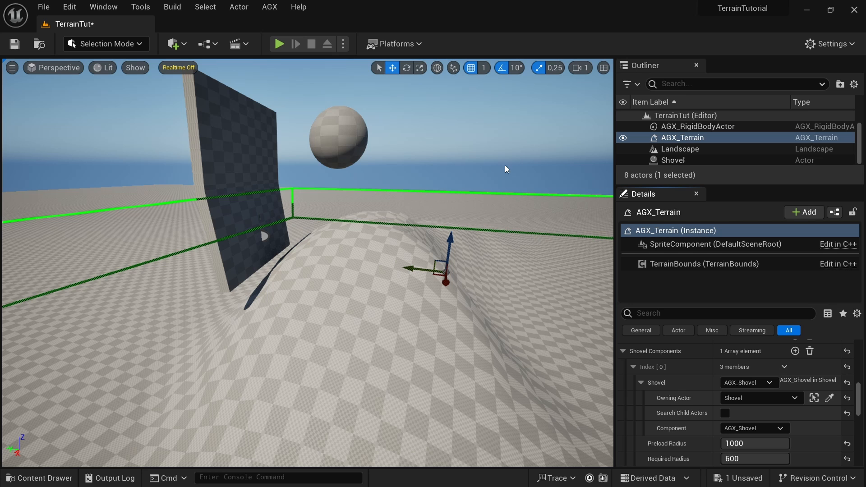
pyautogui.hotkey('ctrl', 's')
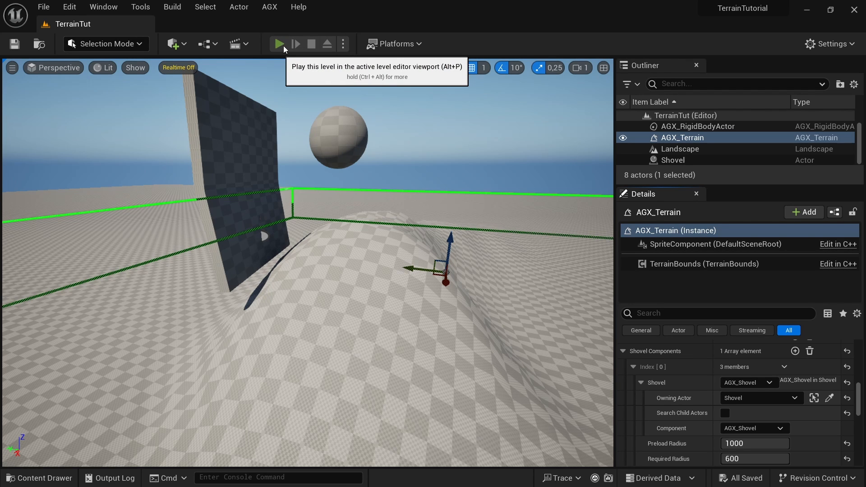
pyautogui.click(280, 46)
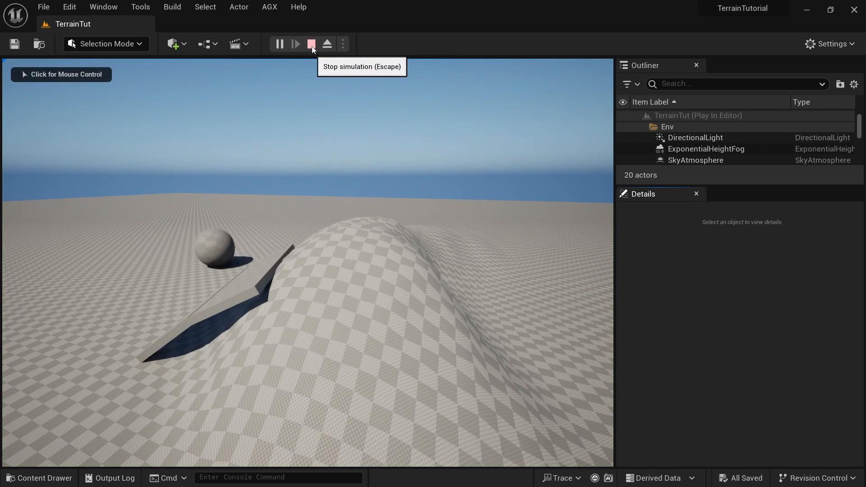
pyautogui.click(311, 46)
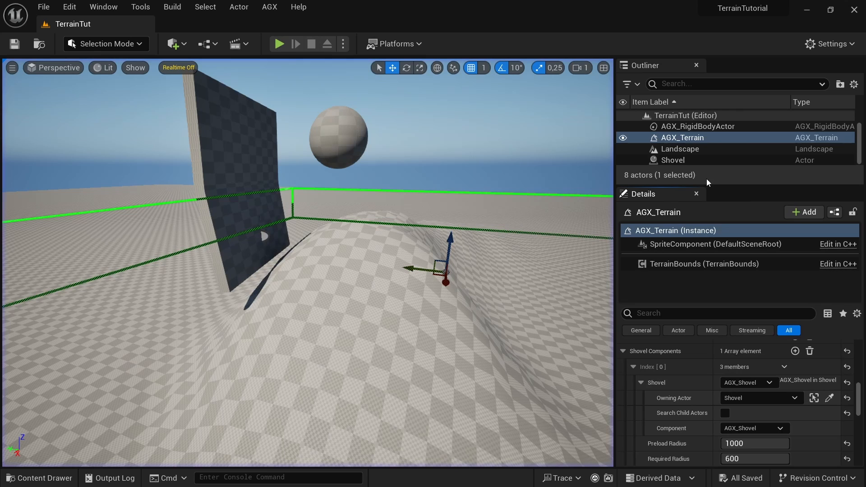
# Select the Shovel's ShovelBody component and set its Motion Control to Kinematics.
pyautogui.click(688, 160)
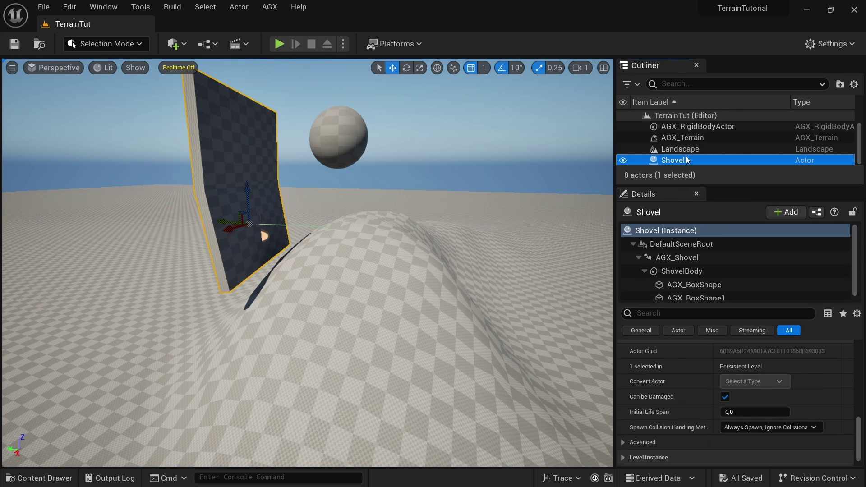
pyautogui.click(682, 271)
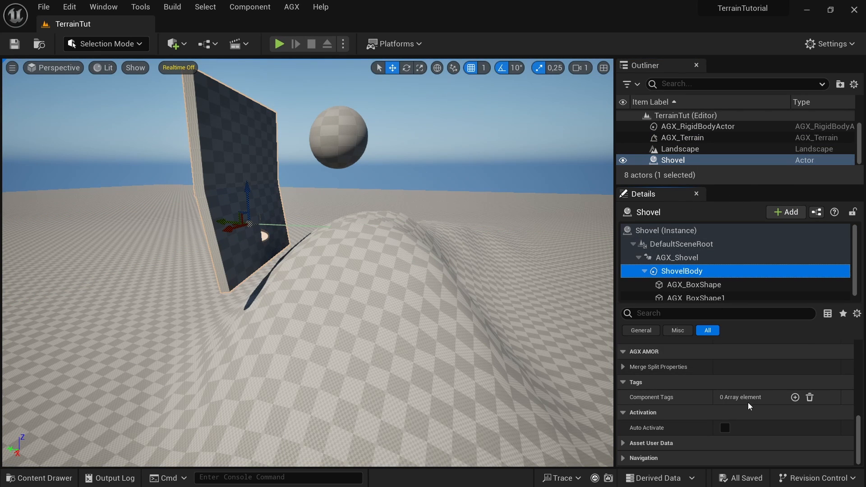
pyautogui.scroll(3, 748, 402)
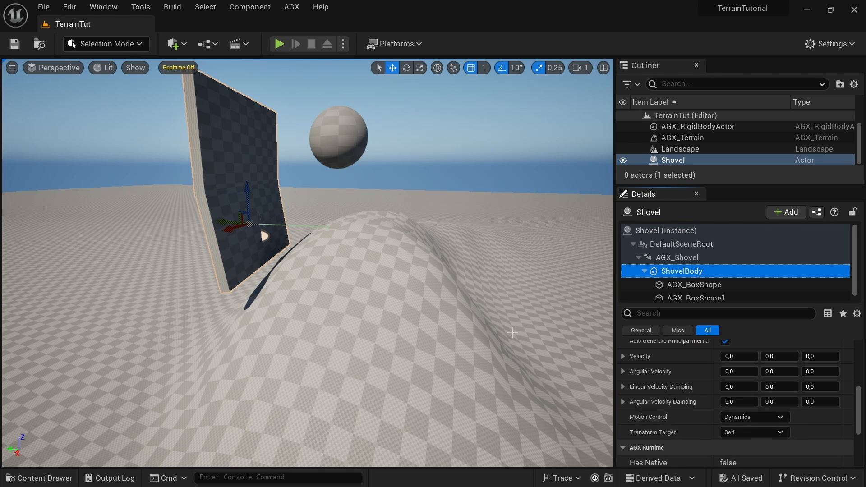
pyautogui.click(737, 417)
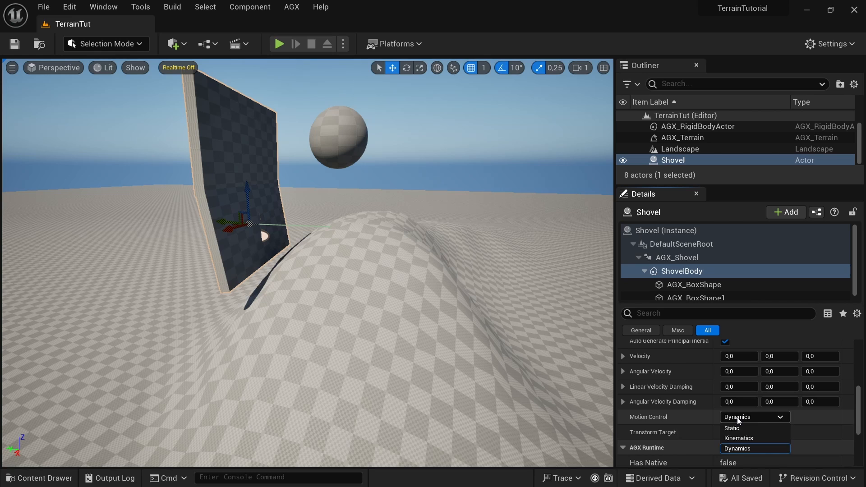
pyautogui.click(746, 440)
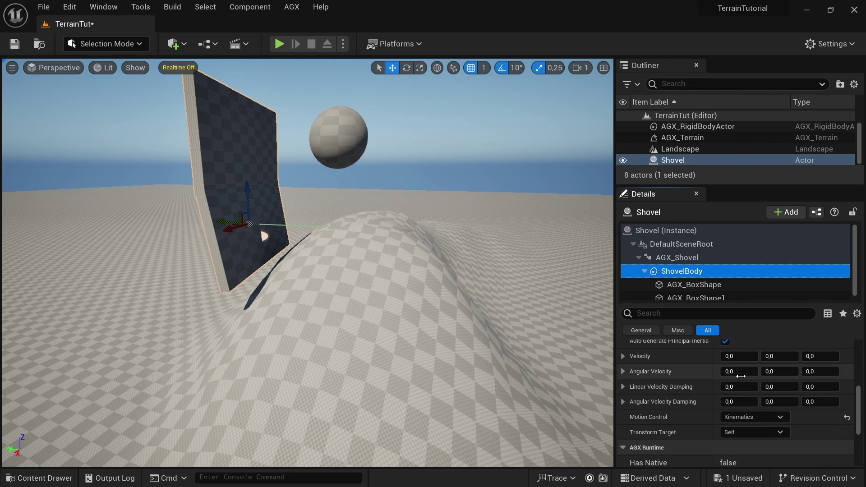
# Give ShovelBody a Y velocity of -50 and play-test the moving shovel.
pyautogui.click(775, 357)
pyautogui.write('-50')
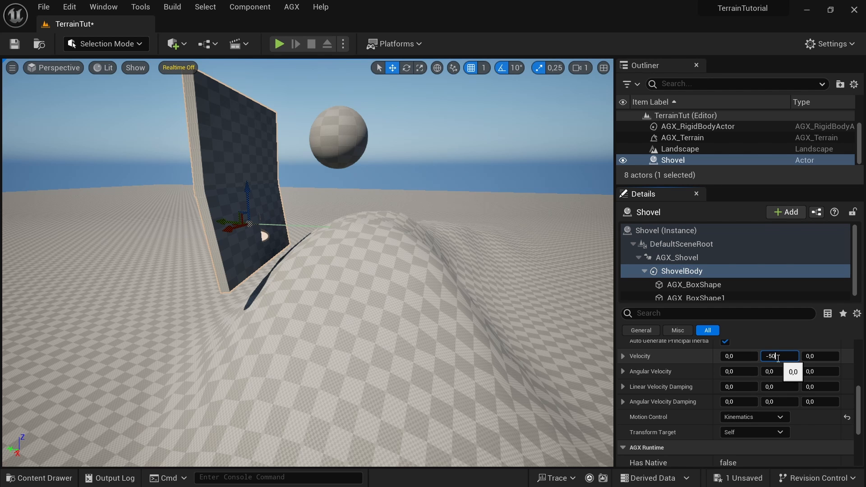
pyautogui.press('Return')
pyautogui.click(279, 43)
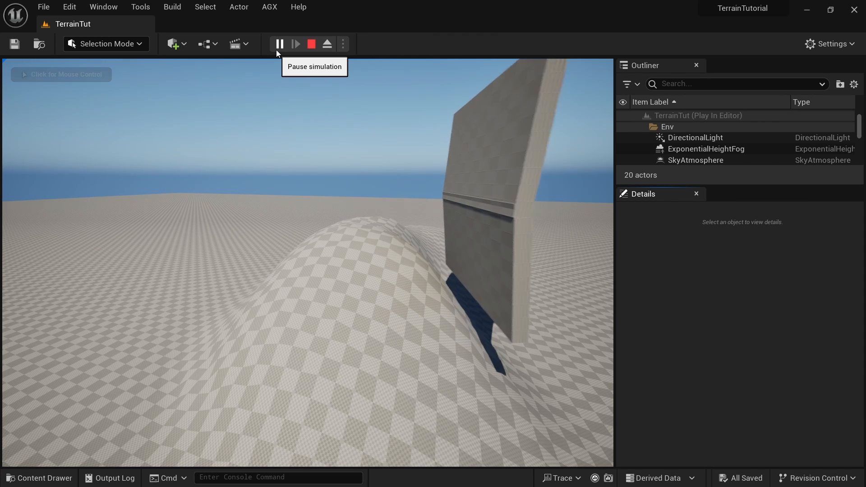
pyautogui.click(310, 45)
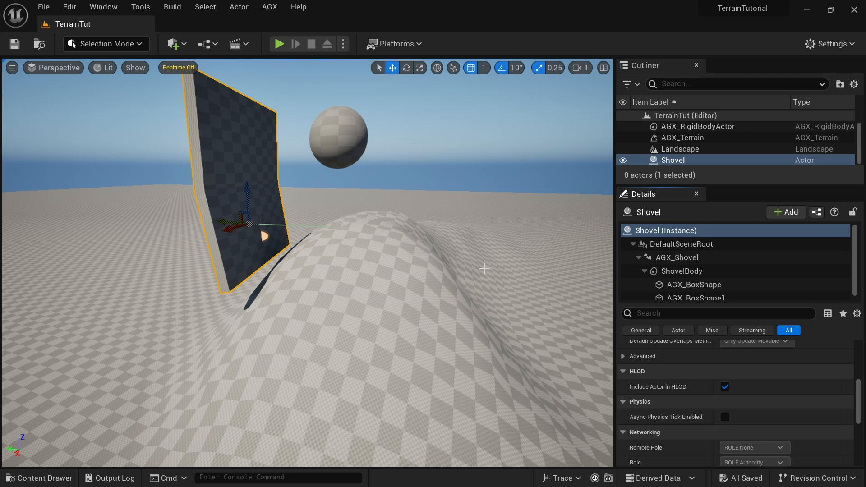
# Select the AGX_Shovel component and set its Rigid Body to ShovelBody.
pyautogui.click(682, 271)
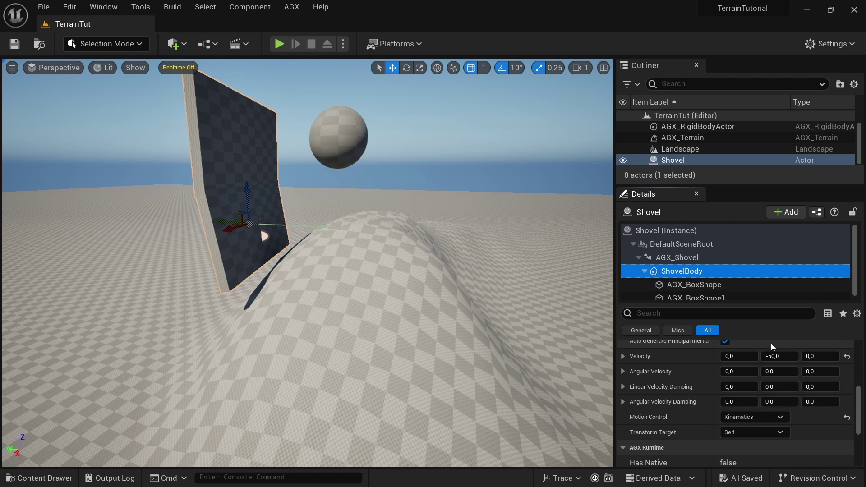
pyautogui.click(676, 257)
pyautogui.scroll(-3, 770, 446)
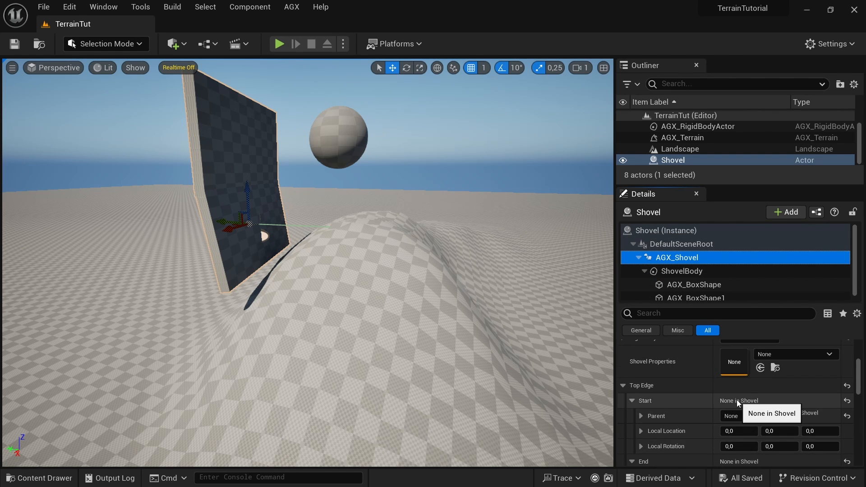
pyautogui.scroll(3, 736, 400)
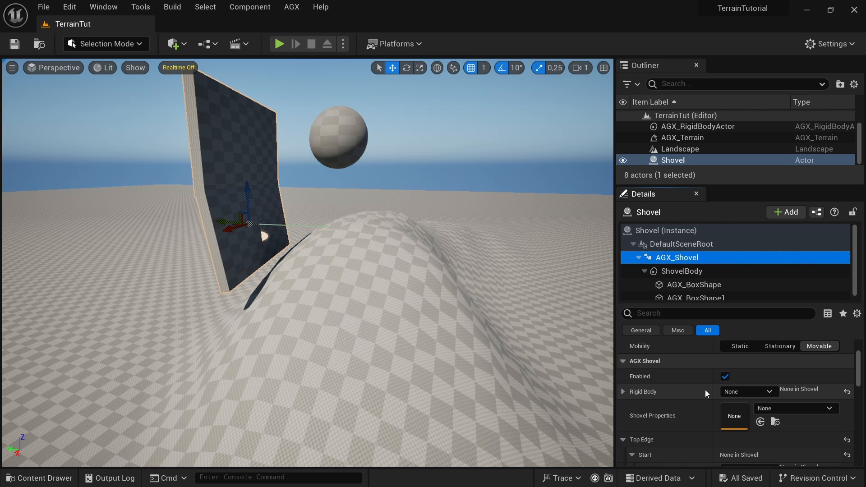
pyautogui.click(737, 393)
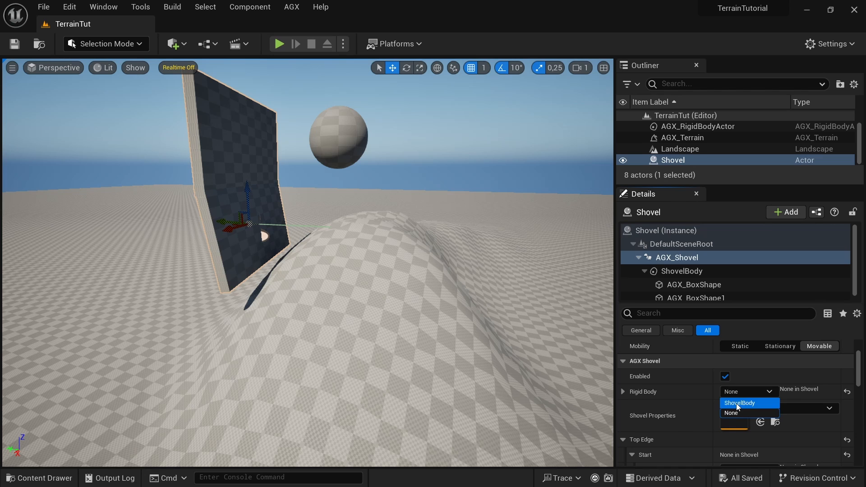
pyautogui.click(736, 403)
pyautogui.scroll(-1, 699, 415)
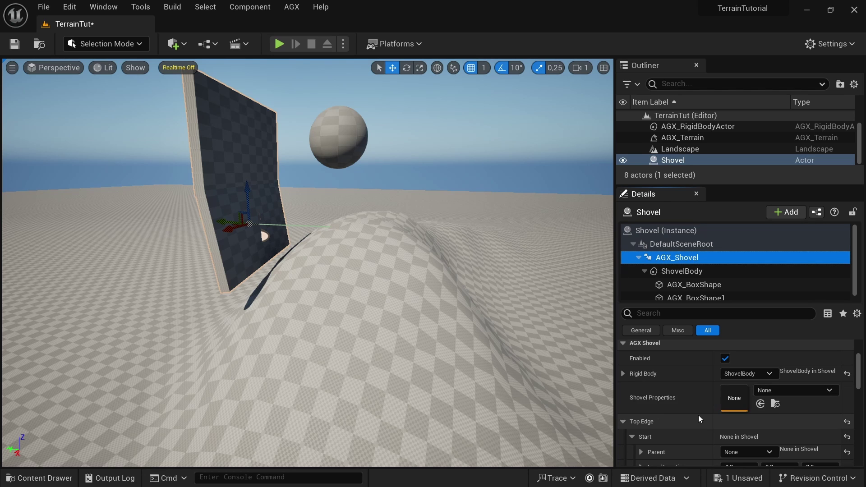
pyautogui.click(736, 400)
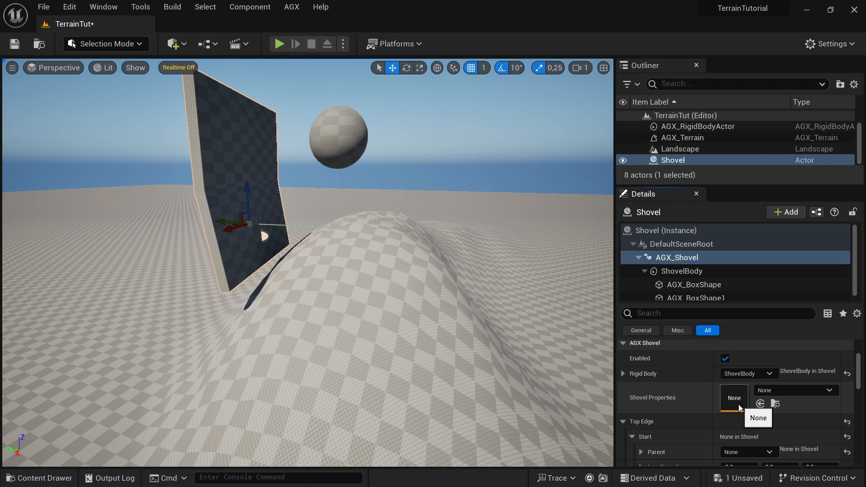
# Assign then undo a new Shovel Properties asset, and leave the Top Edge settings expanded.
pyautogui.click(795, 390)
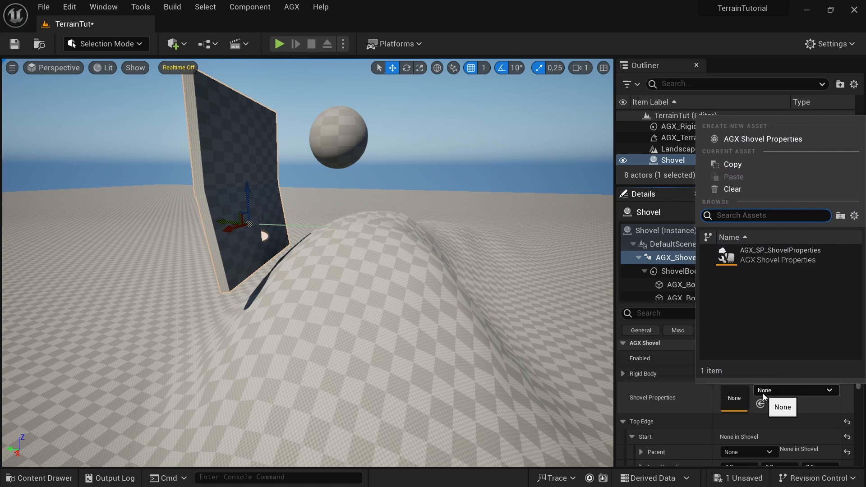
pyautogui.click(763, 393)
pyautogui.hotkey('ctrl', 'z')
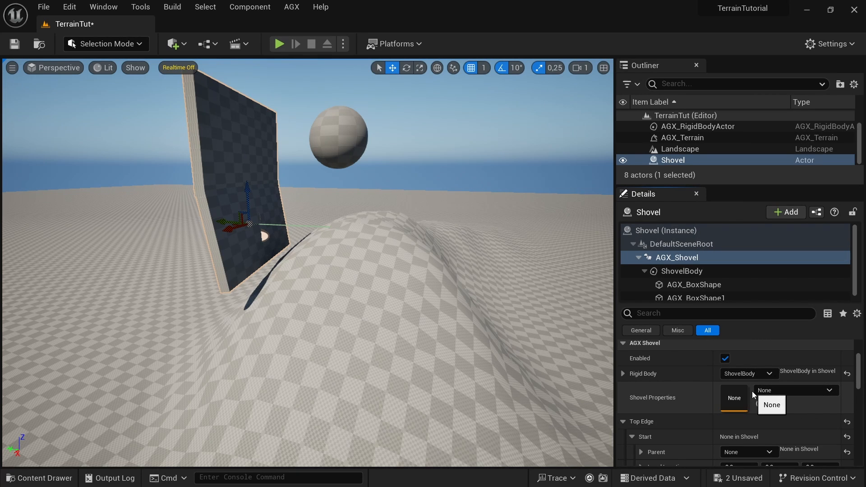
pyautogui.scroll(-2, 744, 398)
pyautogui.click(620, 370)
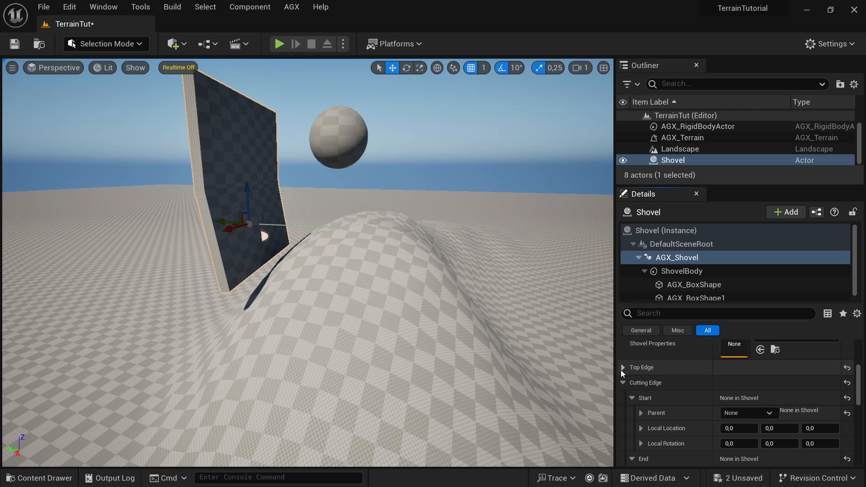
pyautogui.click(623, 386)
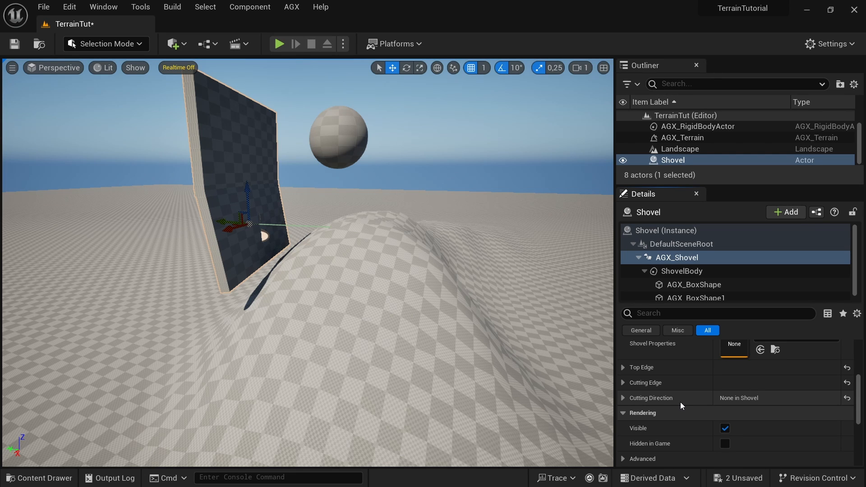
pyautogui.click(624, 367)
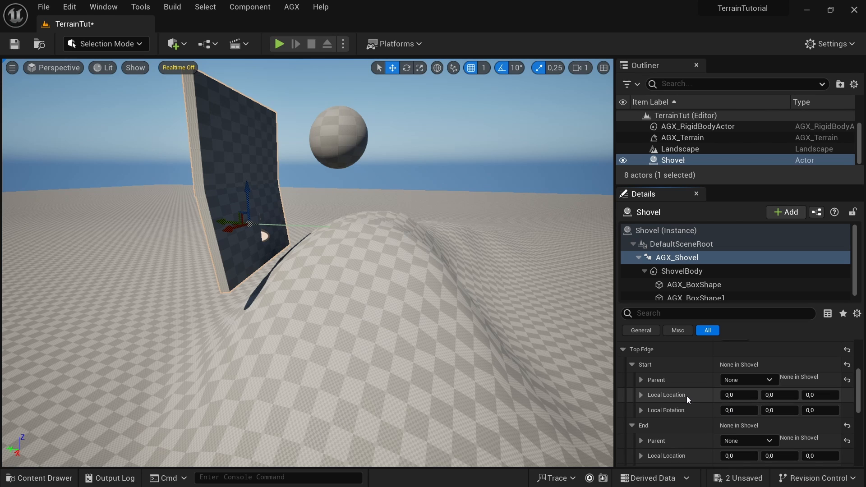
pyautogui.scroll(-1, 687, 396)
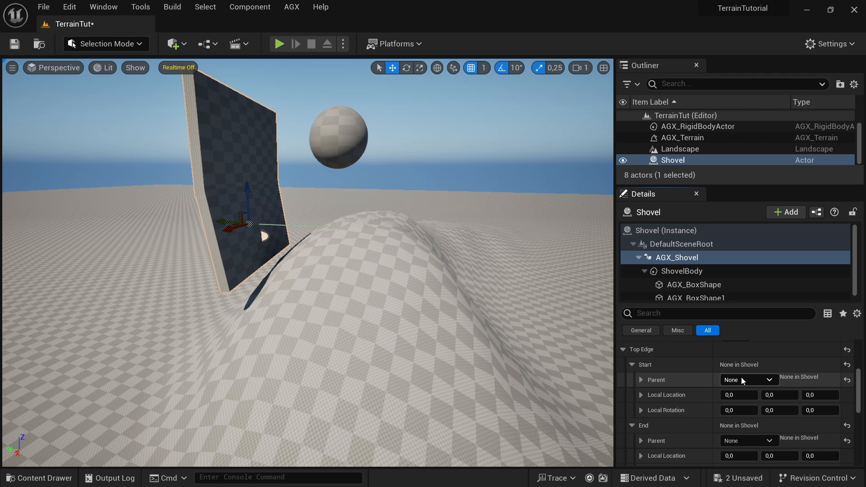
# Parent the top edge start and end to ShovelBody and adjust their X and Z locations.
pyautogui.click(740, 379)
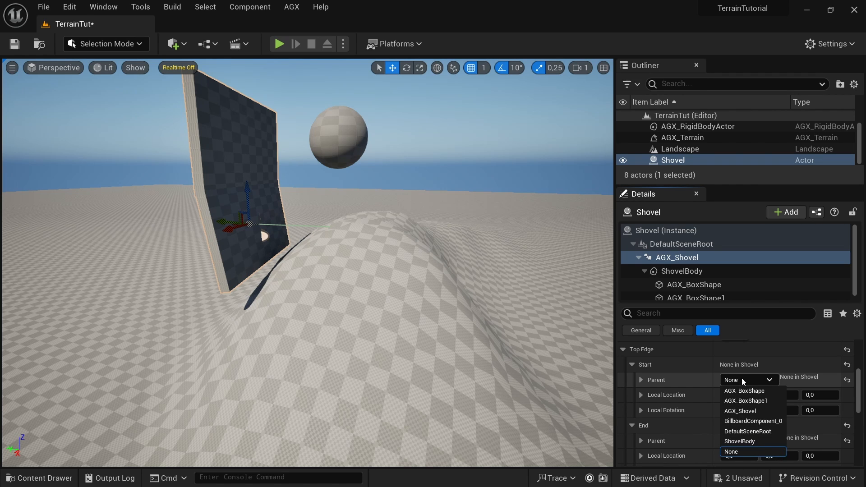
pyautogui.click(739, 441)
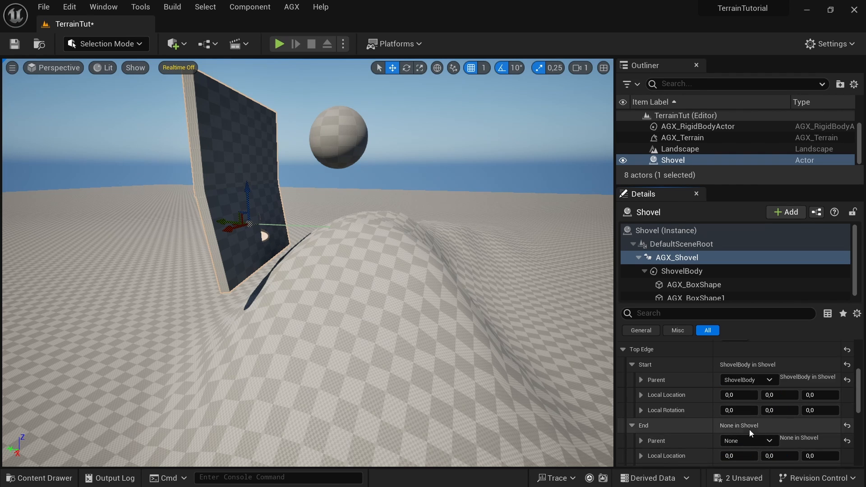
pyautogui.click(748, 442)
pyautogui.click(753, 423)
pyautogui.moveTo(821, 394)
pyautogui.mouseDown()
pyautogui.moveTo(806, 394)
pyautogui.moveTo(832, 395)
pyautogui.mouseUp()
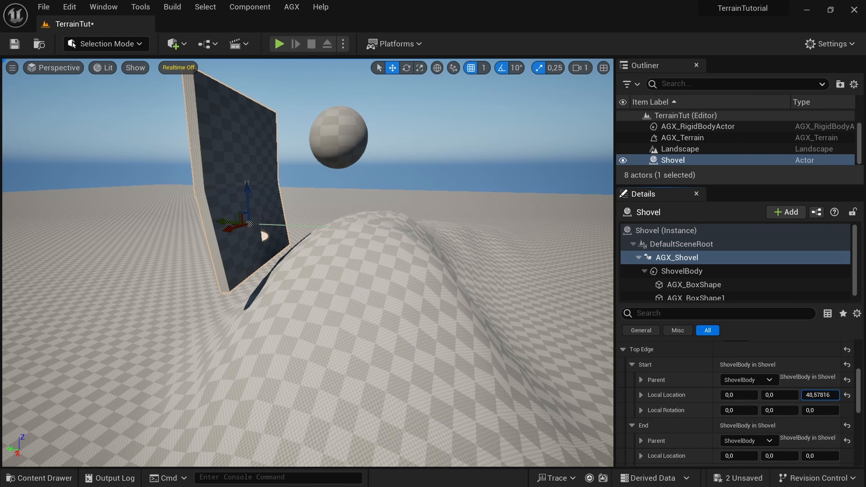
pyautogui.moveTo(731, 394); pyautogui.dragTo(744, 395)
pyautogui.moveTo(821, 455); pyautogui.dragTo(832, 455)
# Drag the top edge points in the viewport so the edge spans the wall's upper rim corner to corner.
pyautogui.moveTo(229, 204)
pyautogui.mouseDown(button='right')
pyautogui.moveTo(447, 257)
pyautogui.moveTo(271, 257)
pyautogui.mouseUp(button='right')
pyautogui.moveTo(256, 257); pyautogui.dragTo(469, 263)
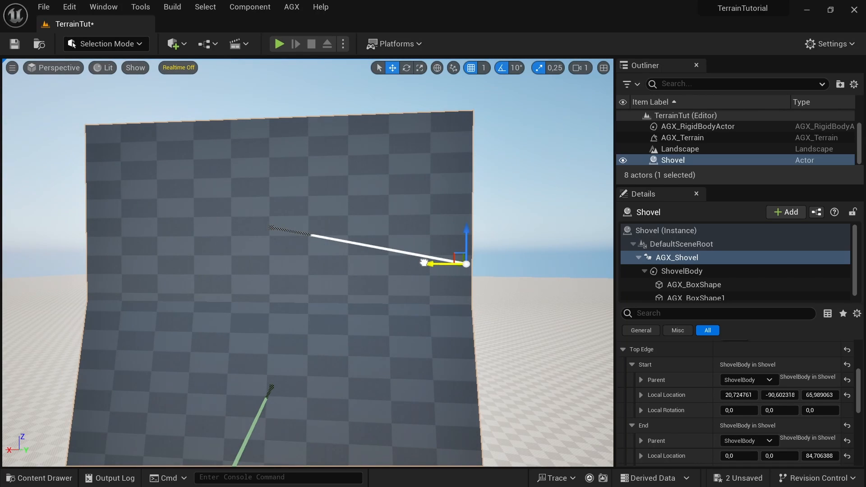
pyautogui.moveTo(470, 232); pyautogui.dragTo(458, 82)
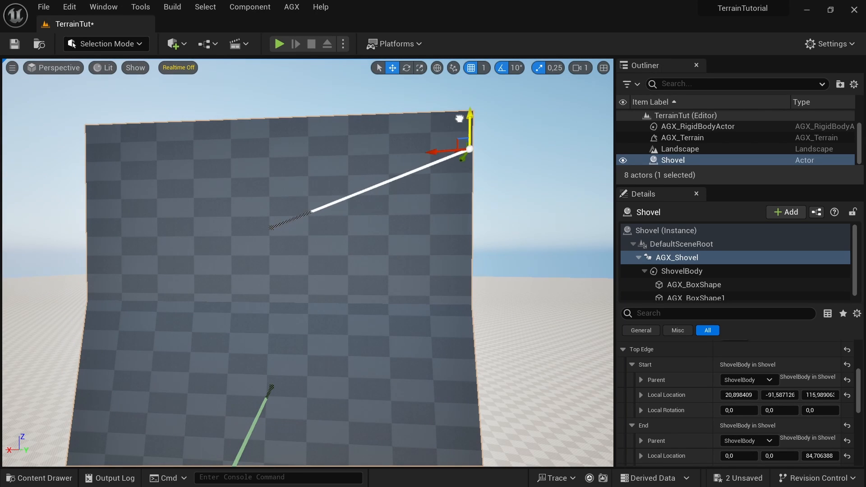
pyautogui.click(271, 228)
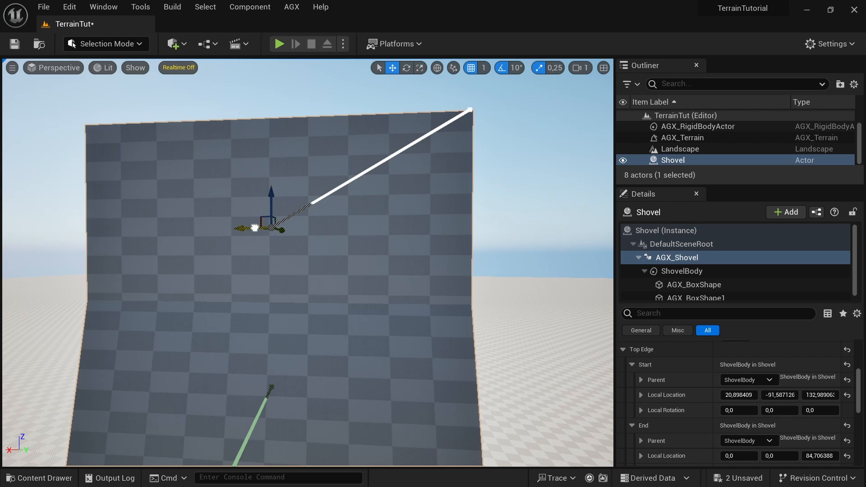
pyautogui.moveTo(271, 227)
pyautogui.mouseDown()
pyautogui.moveTo(76, 221)
pyautogui.moveTo(86, 89)
pyautogui.moveTo(76, 96)
pyautogui.mouseUp()
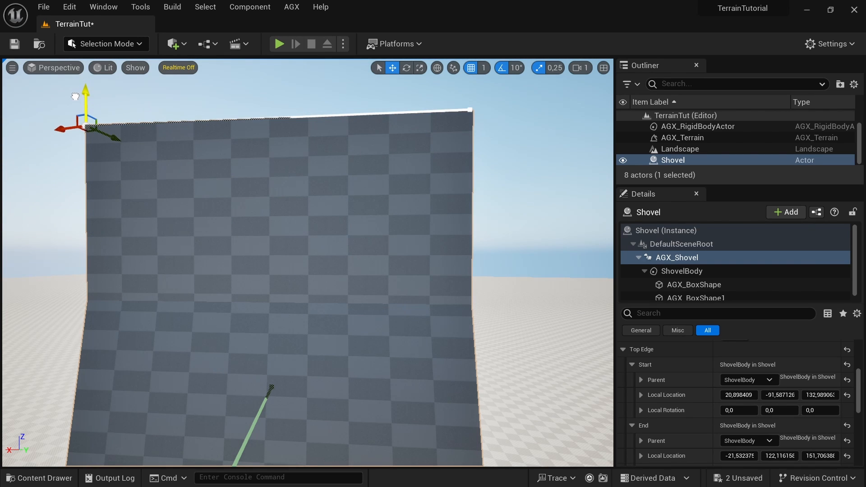
pyautogui.moveTo(533, 254); pyautogui.dragTo(521, 270, button='right')
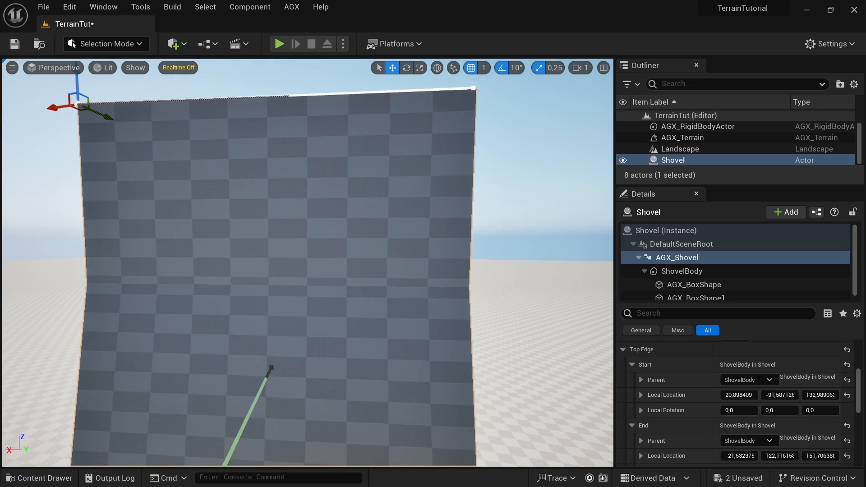
pyautogui.moveTo(304, 264); pyautogui.dragTo(405, 264, button='right')
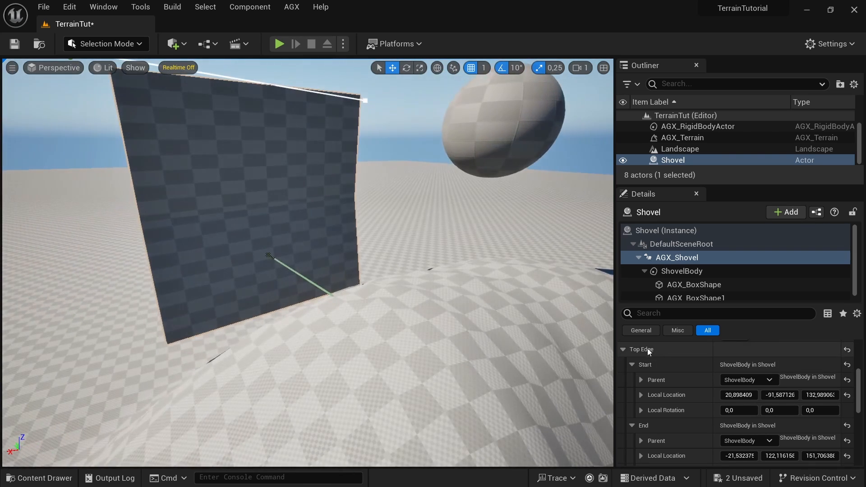
# Collapse the Top Edge settings, select the whole Shovel actor, and view the wall from the front.
pyautogui.click(623, 349)
pyautogui.scroll(-2, 677, 406)
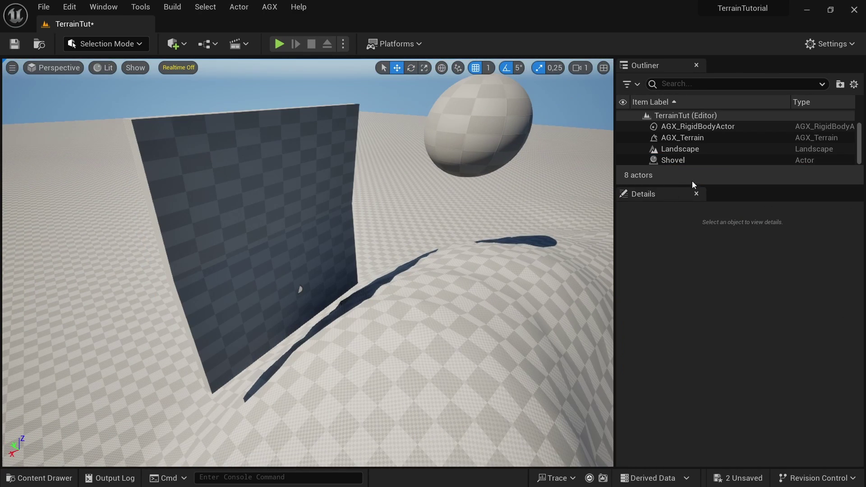
pyautogui.click(695, 160)
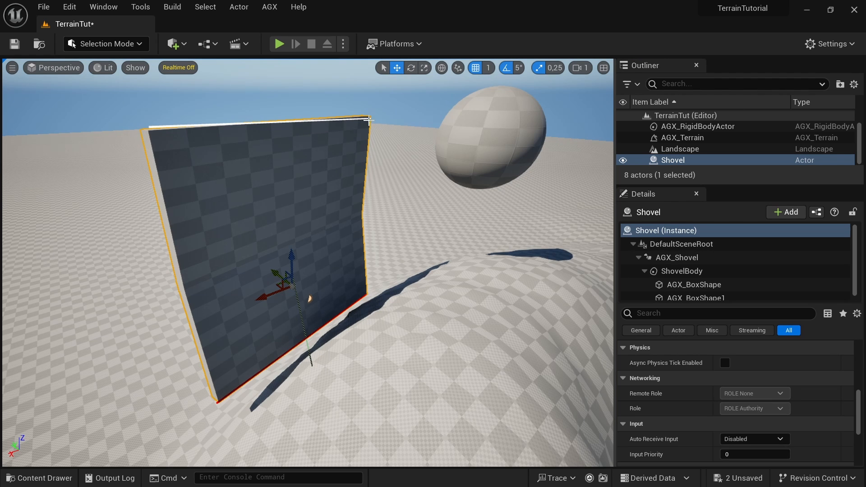
pyautogui.scroll(5, 311, 243)
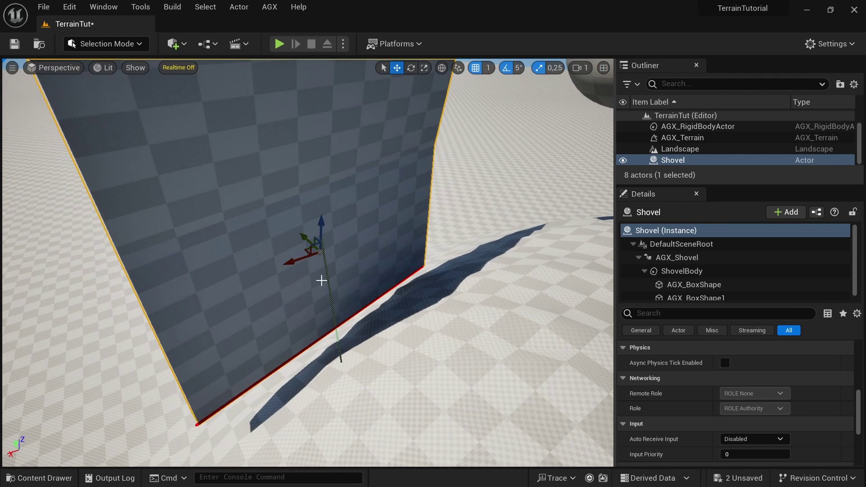
pyautogui.scroll(1, 353, 330)
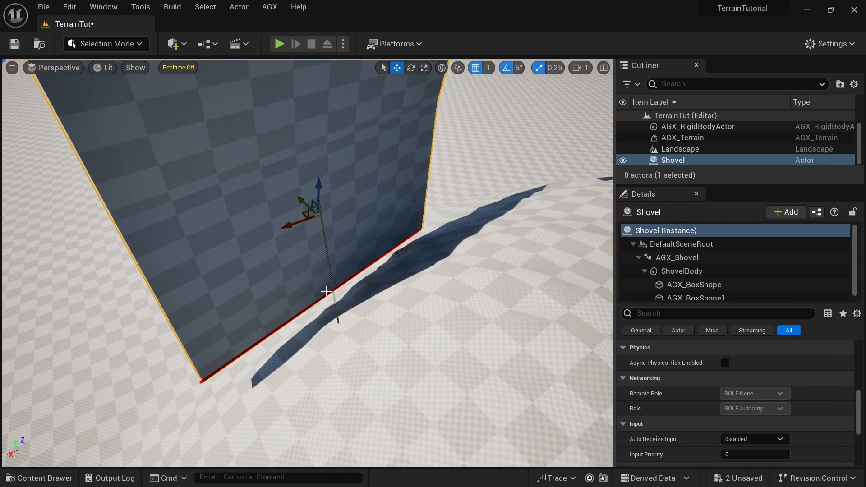
pyautogui.moveTo(389, 269); pyautogui.dragTo(325, 277, button='right')
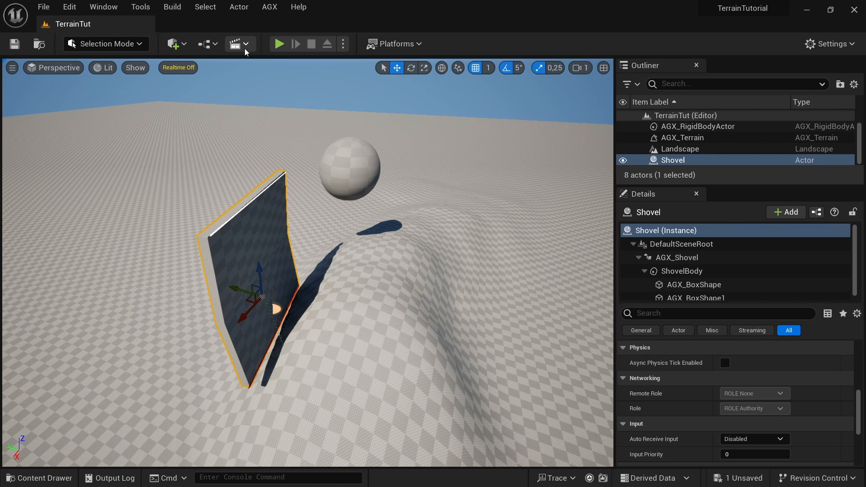
pyautogui.click(279, 44)
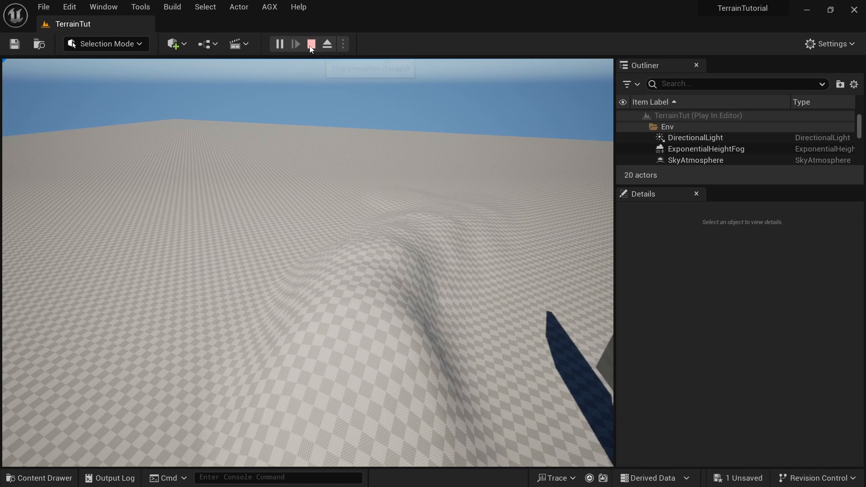
pyautogui.click(311, 44)
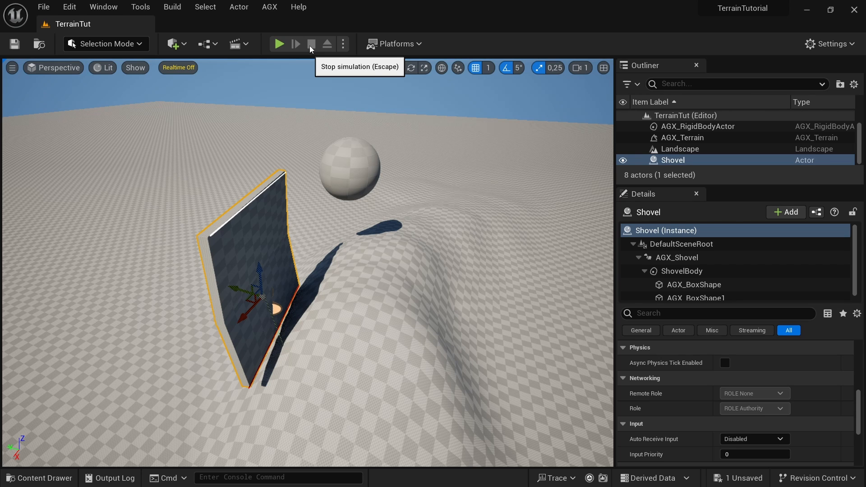
# Assign MI_DeformableLandscape_gravel as the Landscape's material.
pyautogui.click(679, 148)
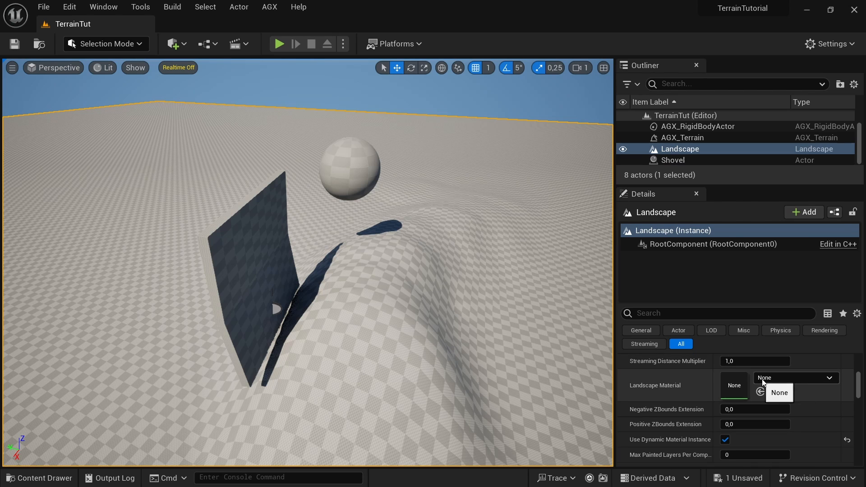
pyautogui.click(803, 379)
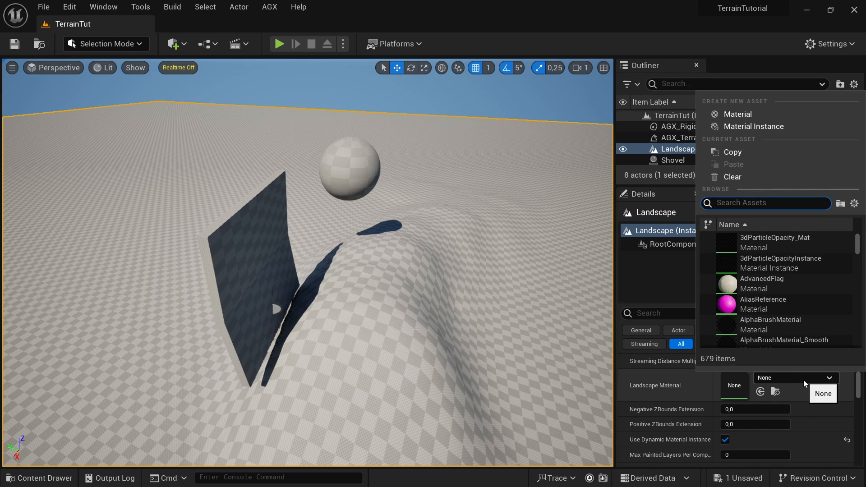
pyautogui.write('defo')
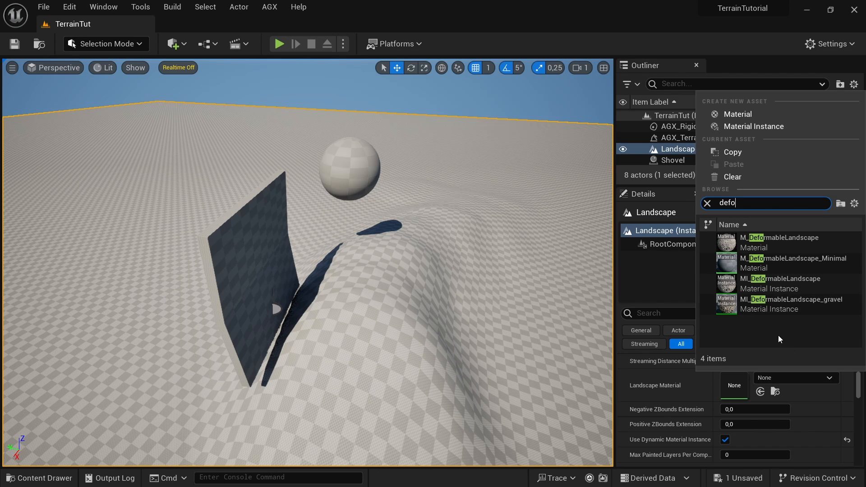
pyautogui.click(779, 307)
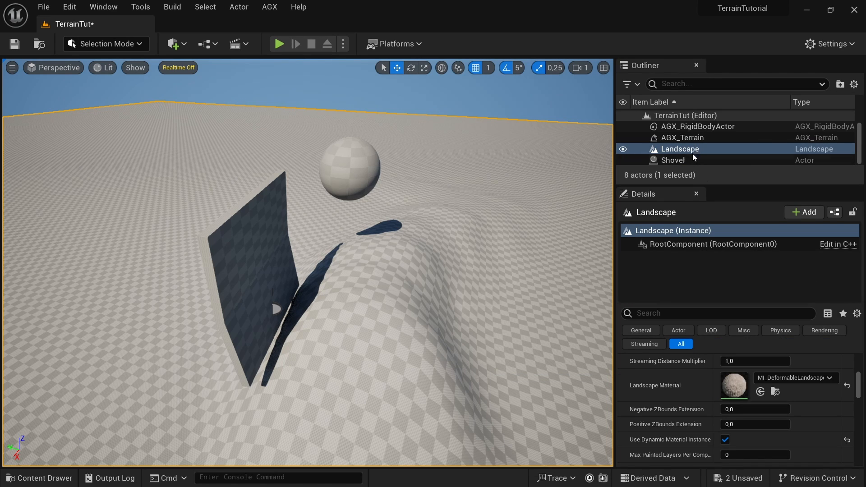
pyautogui.click(691, 137)
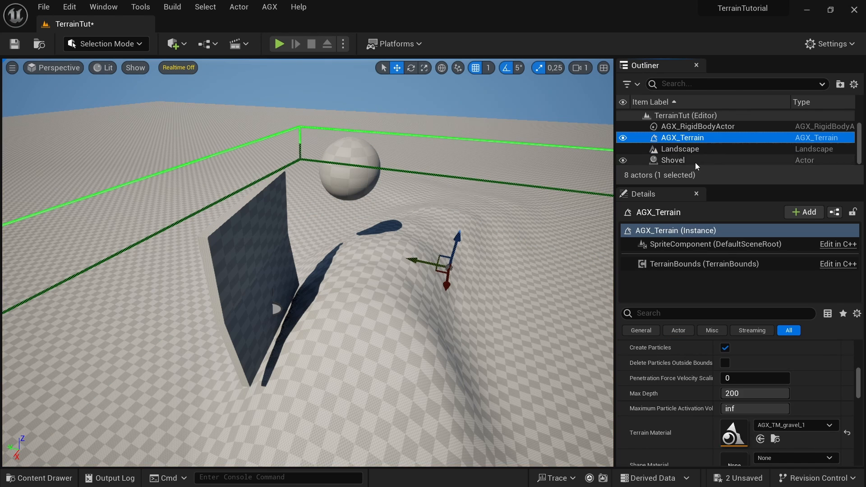
pyautogui.scroll(-4, 801, 437)
pyautogui.scroll(-4, 801, 437)
pyautogui.scroll(-3, 801, 437)
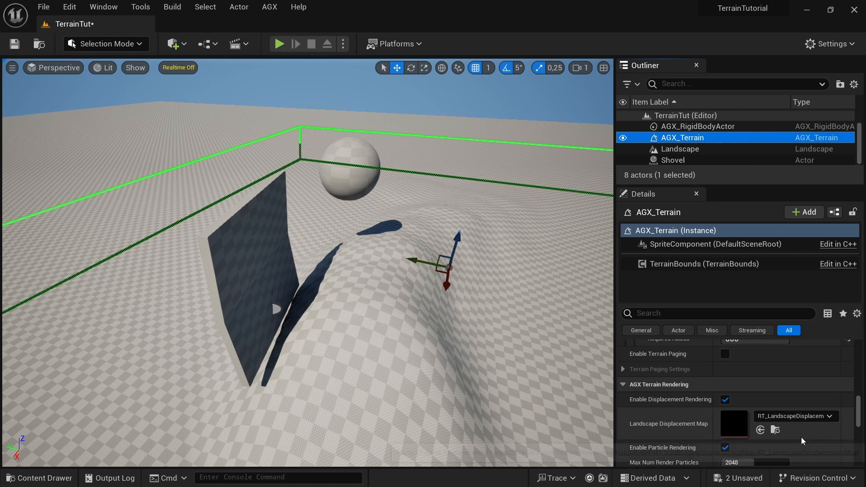
pyautogui.scroll(-2, 801, 437)
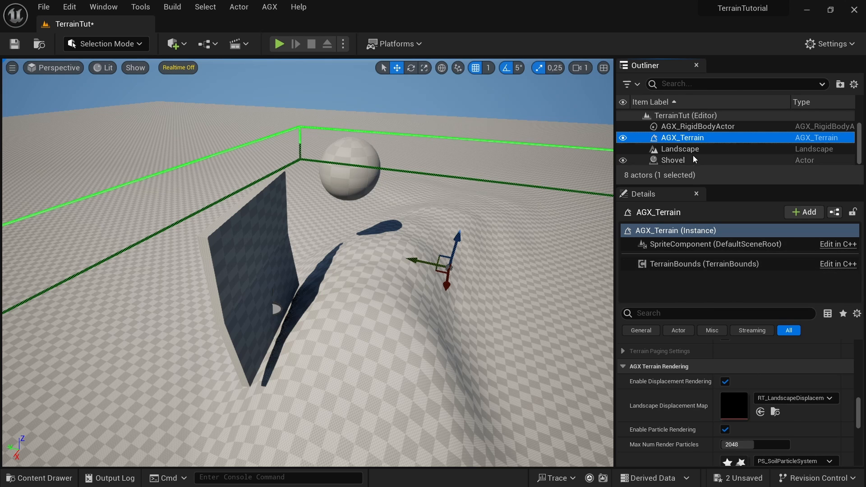
pyautogui.click(680, 149)
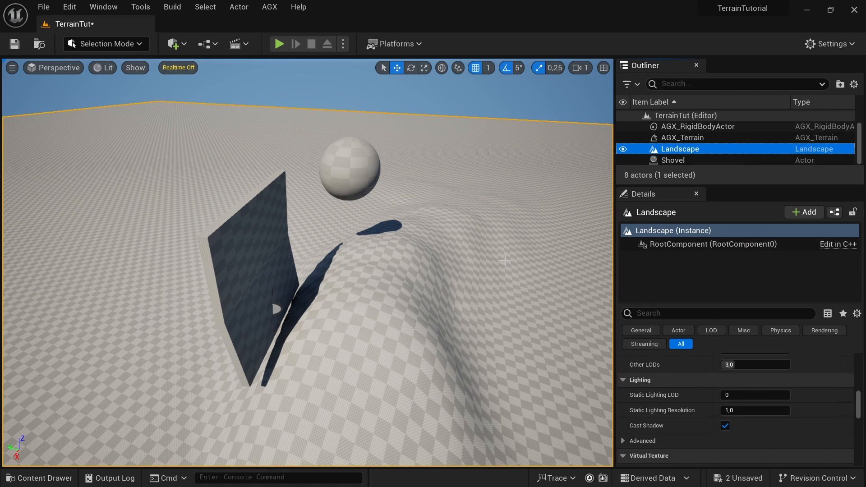
pyautogui.scroll(3, 744, 406)
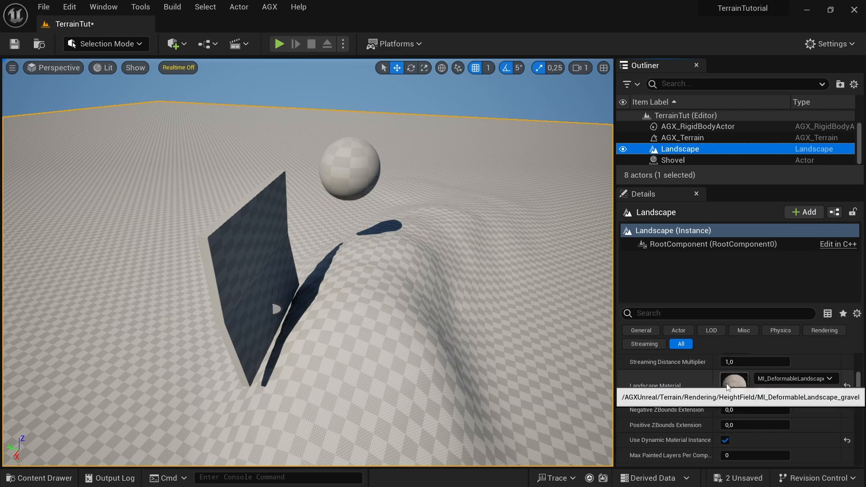
# Open the gravel material instance, then its parent M_DeformableLandscape, and view the output node.
pyautogui.doubleClick(727, 386)
pyautogui.scroll(-2, 756, 406)
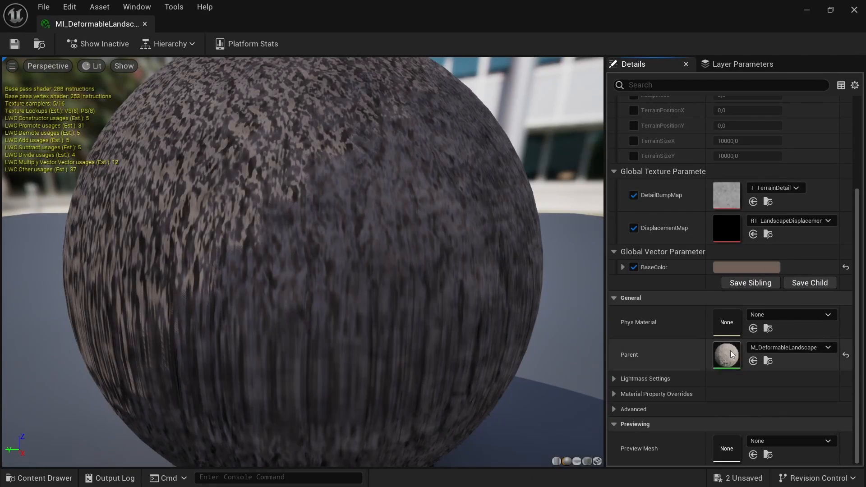
pyautogui.doubleClick(730, 357)
pyautogui.scroll(-3, 731, 368)
pyautogui.scroll(-3, 626, 318)
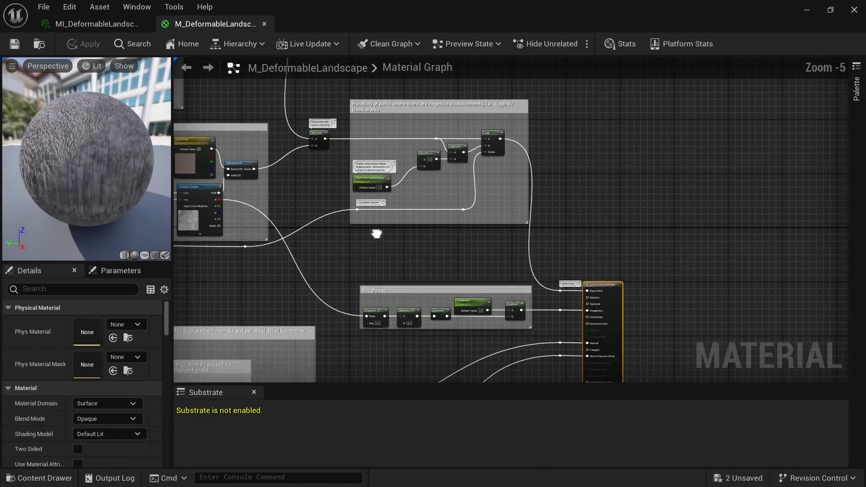
pyautogui.moveTo(379, 230); pyautogui.dragTo(482, 240, button='right')
pyautogui.scroll(-2, 481, 240)
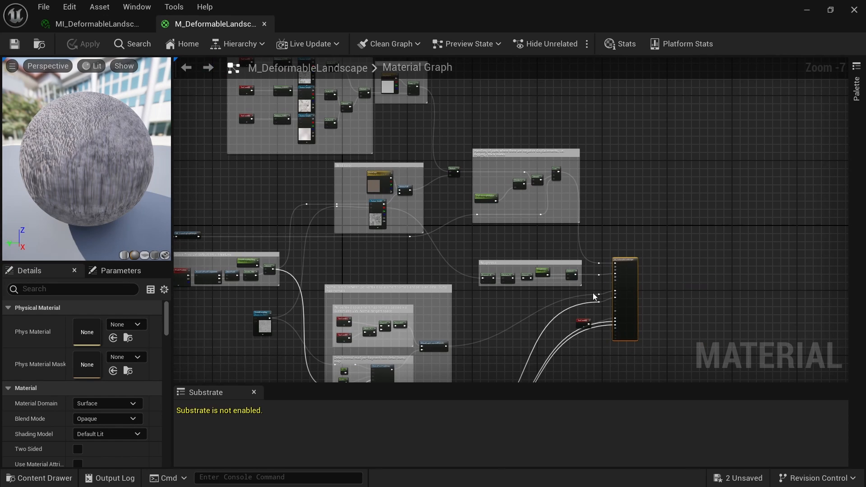
pyautogui.scroll(6, 665, 295)
pyautogui.moveTo(660, 284); pyautogui.dragTo(538, 207, button='right')
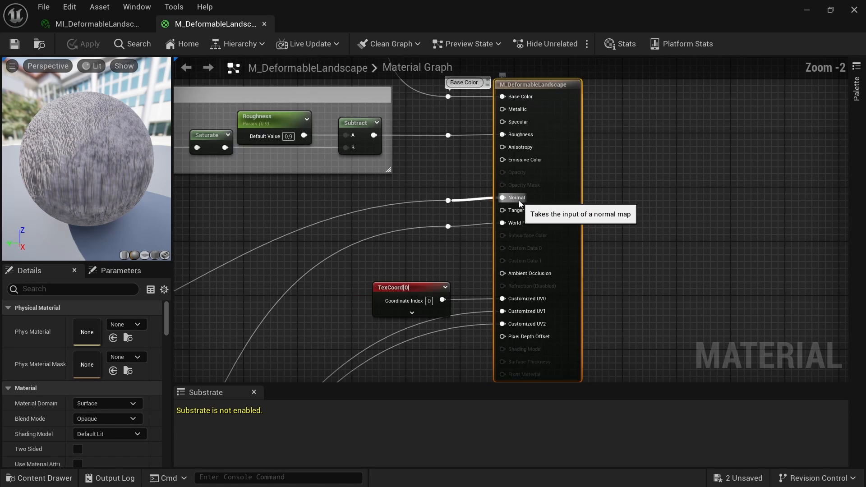
pyautogui.scroll(-5, 519, 200)
# Inspect the displacement map sampling nodes in the graph, then close the material editors.
pyautogui.moveTo(389, 230)
pyautogui.mouseDown(button='right')
pyautogui.moveTo(791, 212)
pyautogui.moveTo(440, 176)
pyautogui.moveTo(453, 110)
pyautogui.moveTo(446, 82)
pyautogui.mouseUp(button='right')
pyautogui.scroll(3, 446, 194)
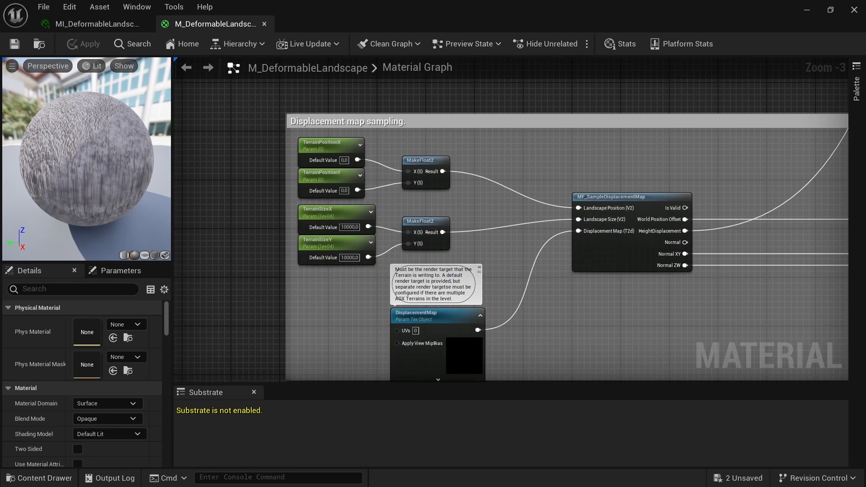
pyautogui.moveTo(474, 379); pyautogui.dragTo(479, 252, button='right')
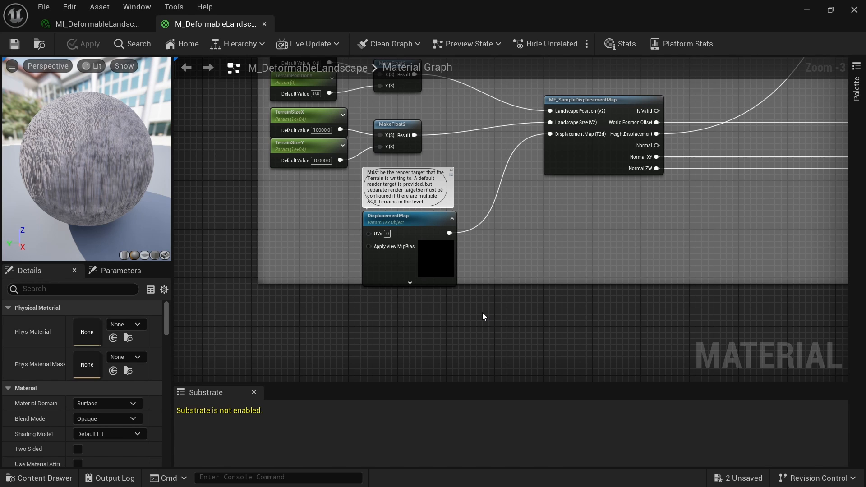
pyautogui.click(856, 9)
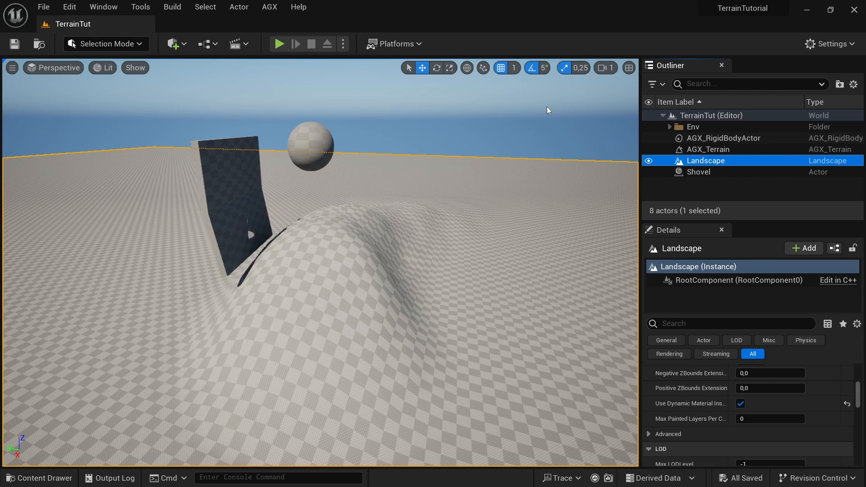
# Select AGX_Terrain to review its settings again.
pyautogui.click(708, 149)
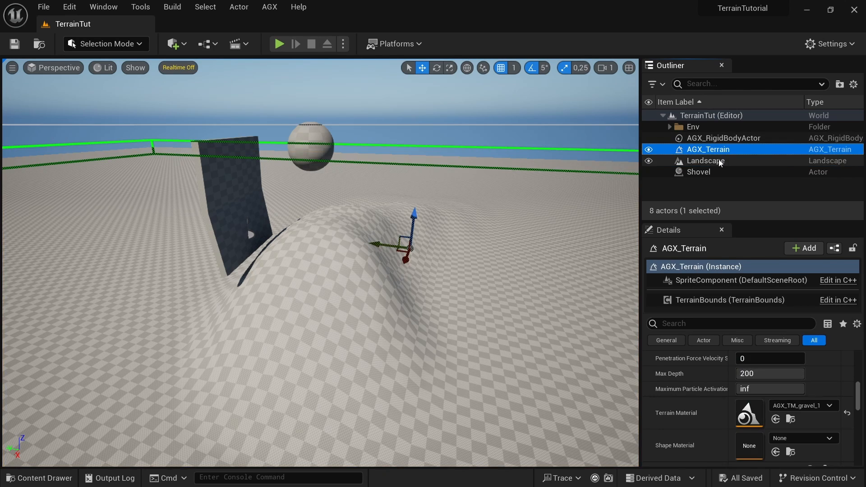
pyautogui.scroll(-5, 758, 424)
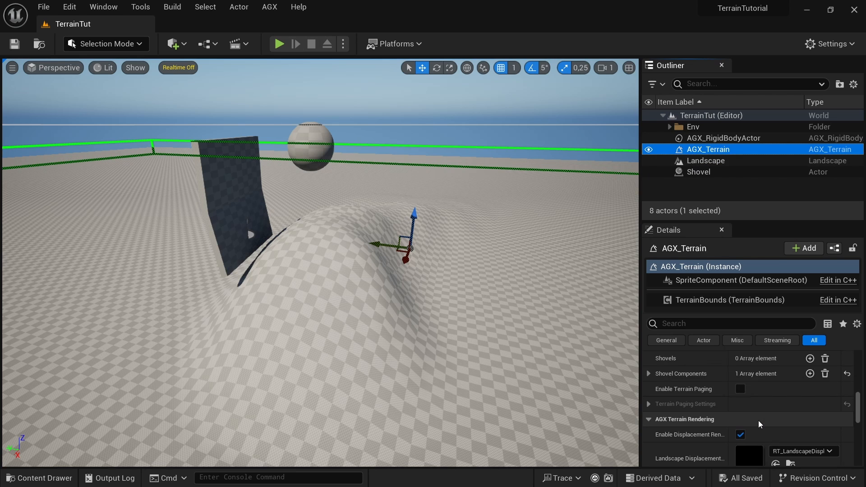
pyautogui.scroll(-4, 758, 423)
pyautogui.scroll(-2, 759, 424)
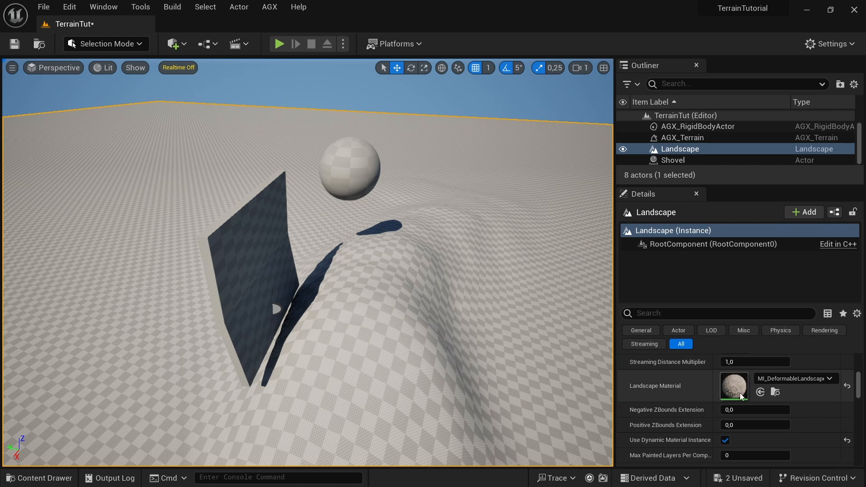
pyautogui.scroll(-2, 758, 413)
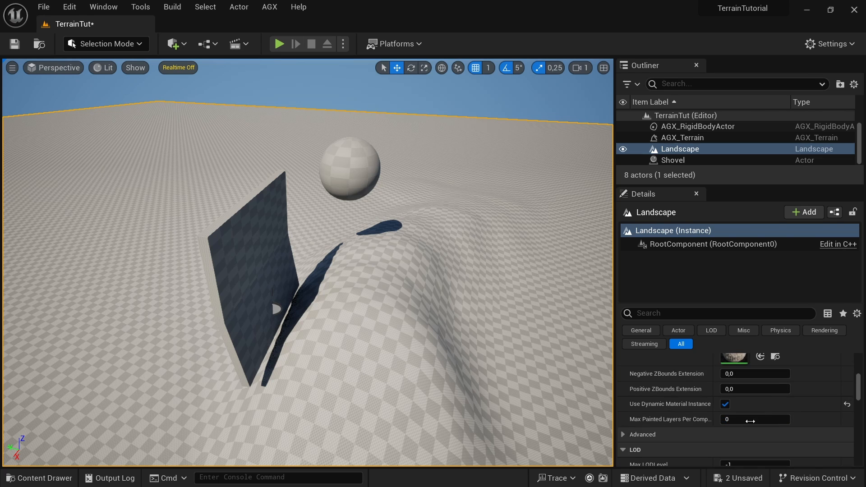
# Refresh the landscape so the gravel deformable material appears.
pyautogui.click(726, 405)
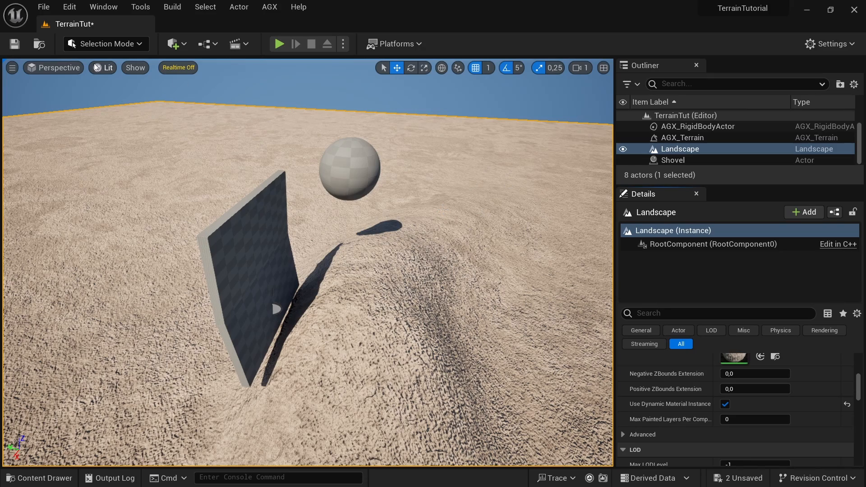
pyautogui.hotkey('ctrl', 's')
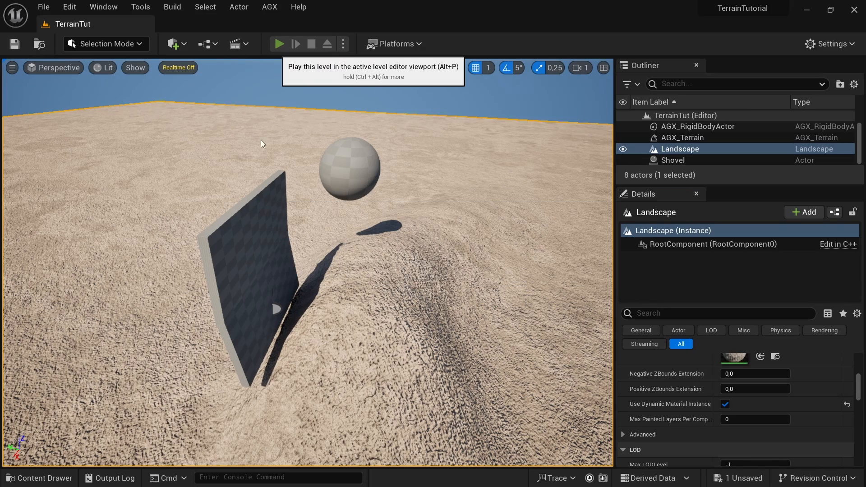
pyautogui.hotkey('alt', 'p')
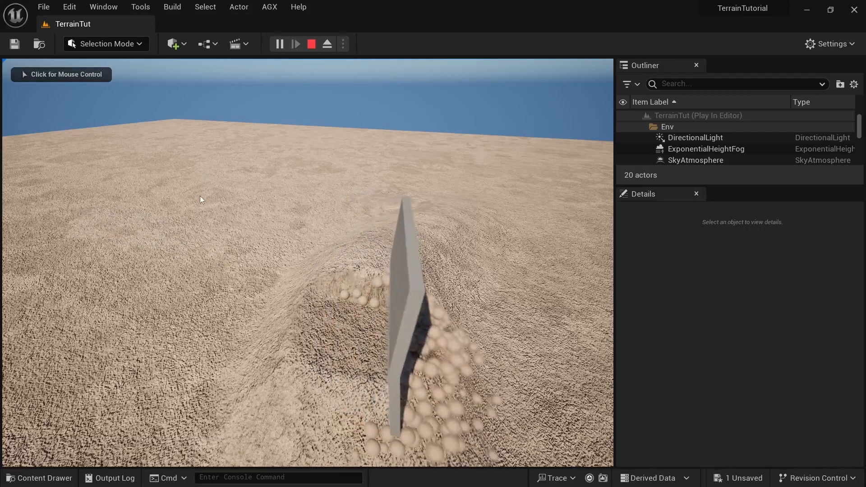
pyautogui.click(200, 196)
pyautogui.press('w')
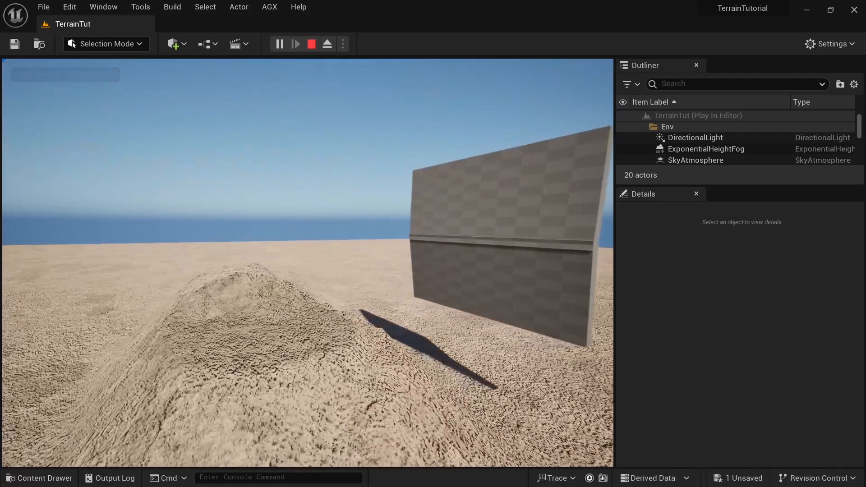
pyautogui.press('Escape')
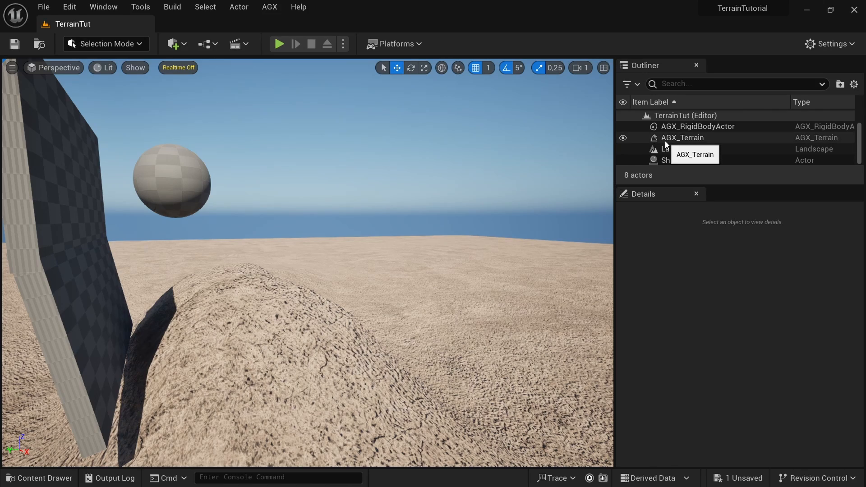
# Tick Infinite Bounds under AGX Height Field Bounds on the selected AGX_Terrain actor.
pyautogui.click(682, 137)
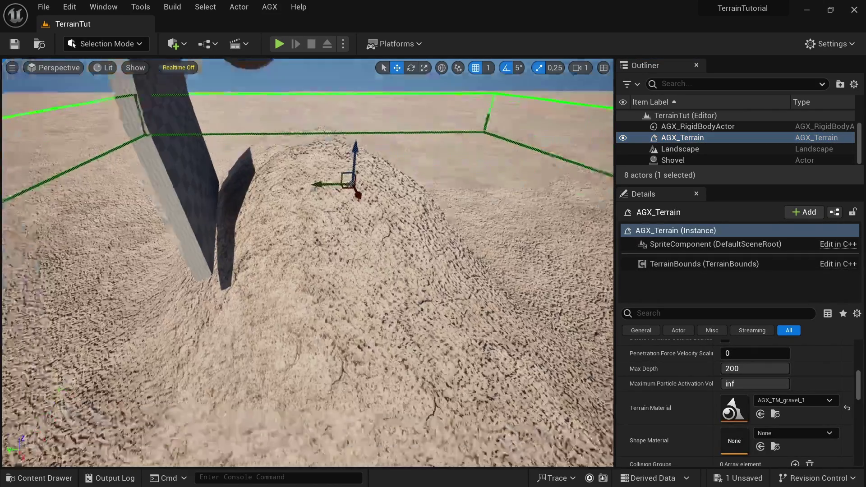
pyautogui.moveTo(507, 202); pyautogui.dragTo(406, 270, button='right')
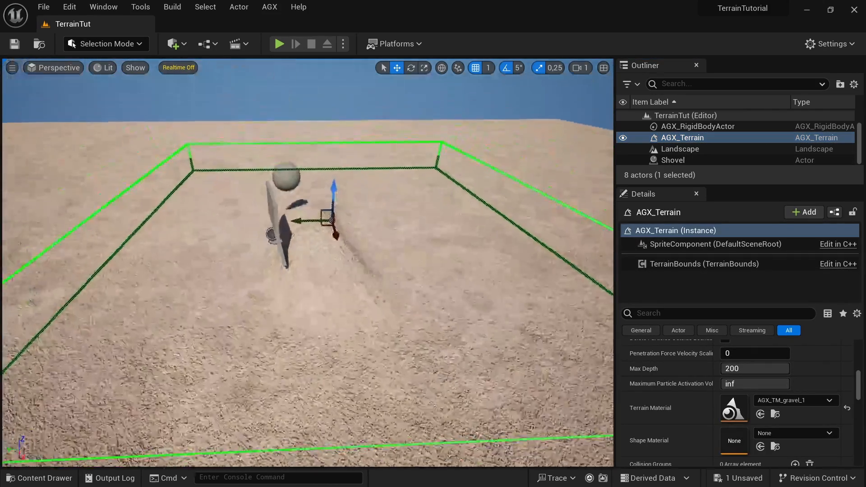
pyautogui.scroll(3, 739, 423)
pyautogui.scroll(-5, 740, 423)
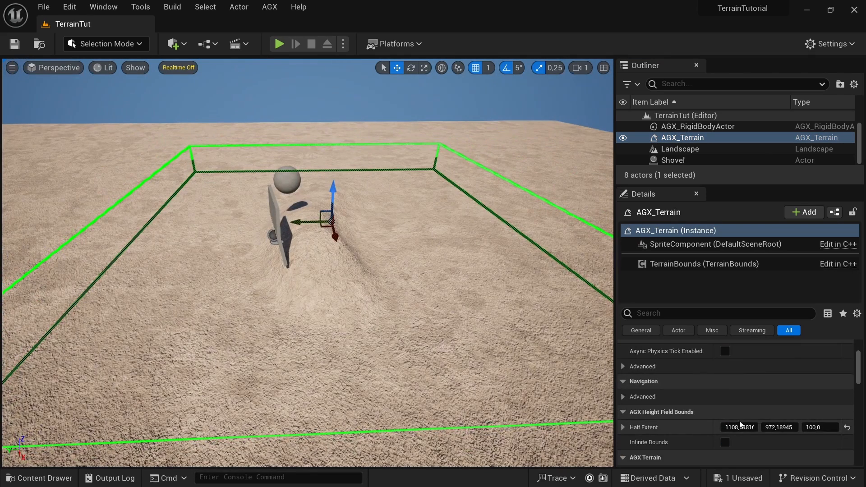
pyautogui.scroll(-3, 739, 423)
pyautogui.scroll(-2, 732, 445)
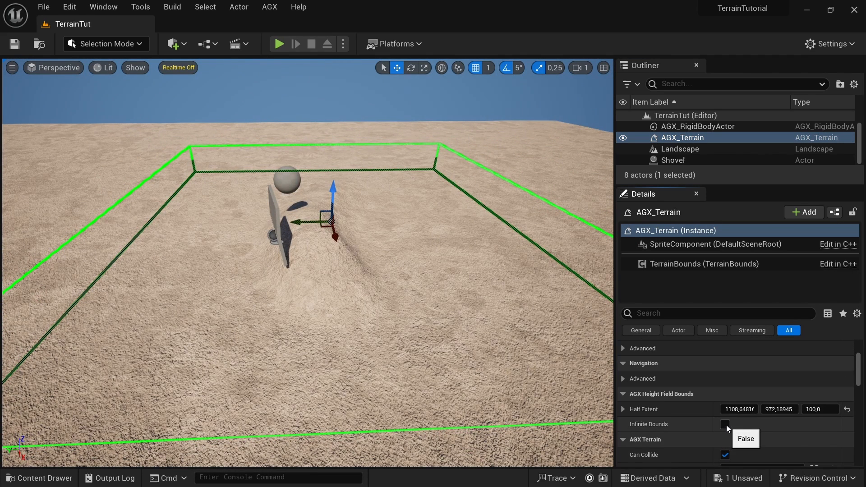
pyautogui.click(724, 425)
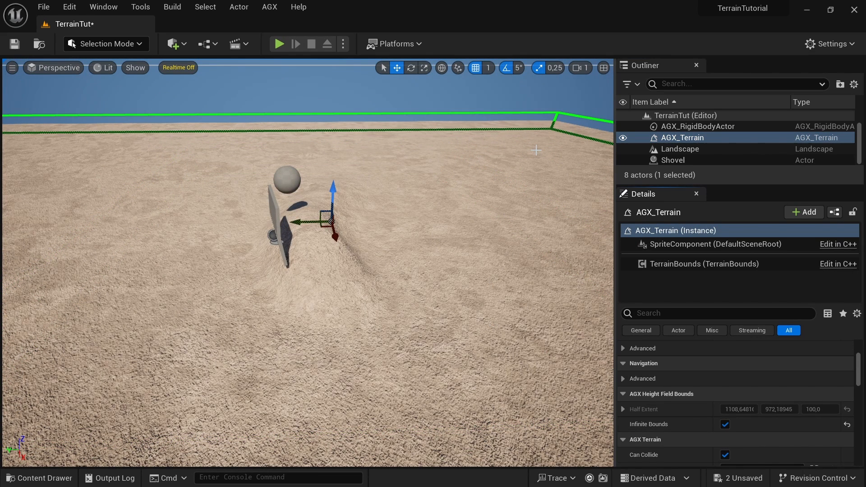
pyautogui.moveTo(535, 150); pyautogui.dragTo(406, 203, button='right')
pyautogui.scroll(-4, 406, 203)
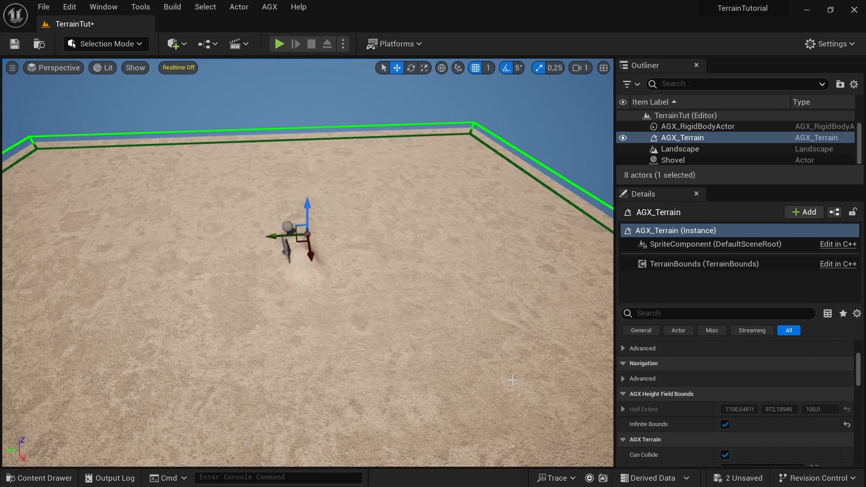
pyautogui.scroll(-1, 774, 429)
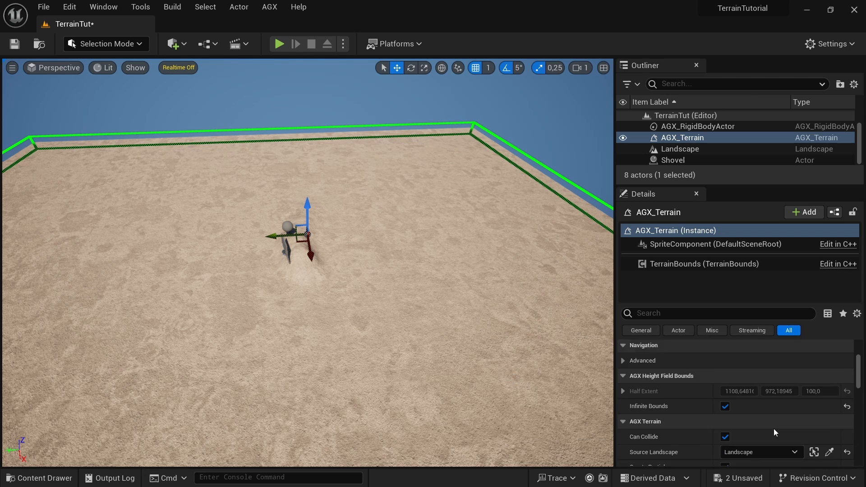
pyautogui.scroll(-2, 773, 428)
pyautogui.scroll(-2, 774, 427)
pyautogui.scroll(-2, 780, 417)
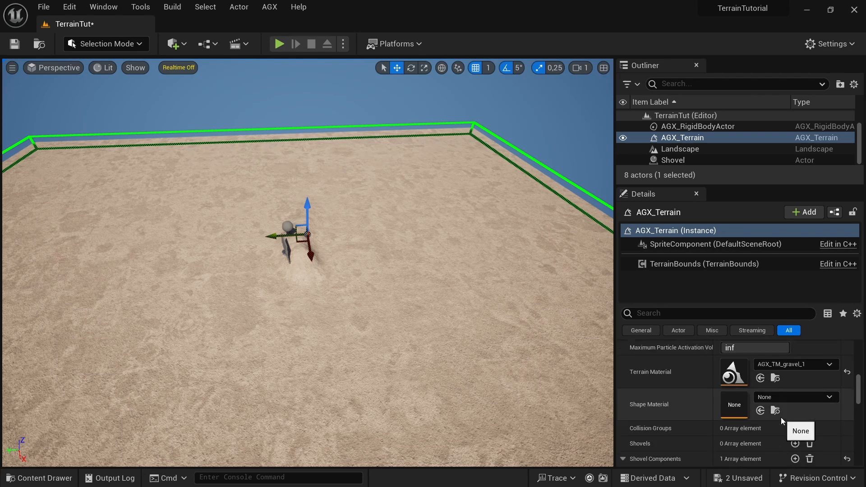
pyautogui.scroll(-2, 781, 417)
pyautogui.scroll(-1, 781, 417)
pyautogui.scroll(-2, 781, 417)
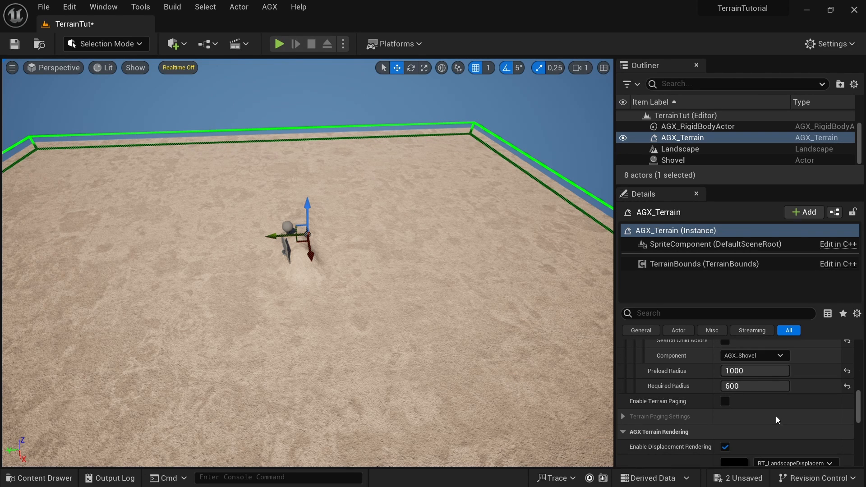
# Turn on Enable Terrain Paging and orbit to a top-down view of the terrain edges.
pyautogui.click(726, 401)
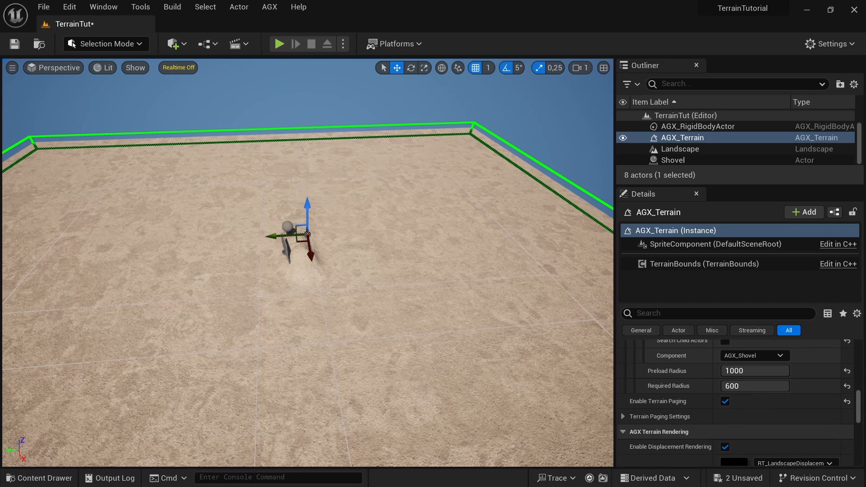
pyautogui.moveTo(304, 271); pyautogui.dragTo(305, 169, button='right')
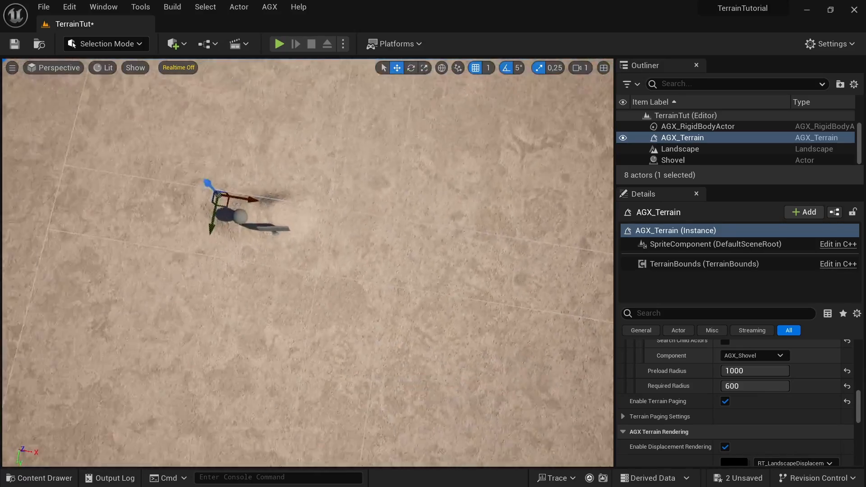
pyautogui.moveTo(304, 270); pyautogui.dragTo(305, 169, button='right')
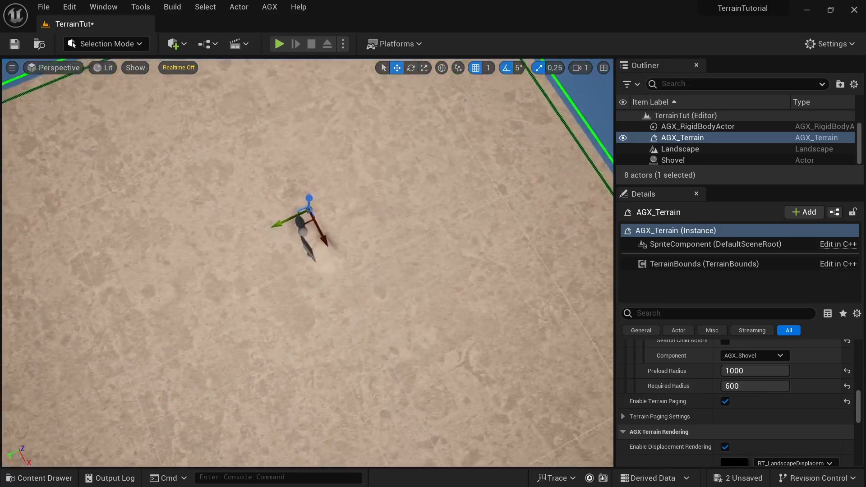
pyautogui.moveTo(305, 270); pyautogui.dragTo(339, 237, button='right')
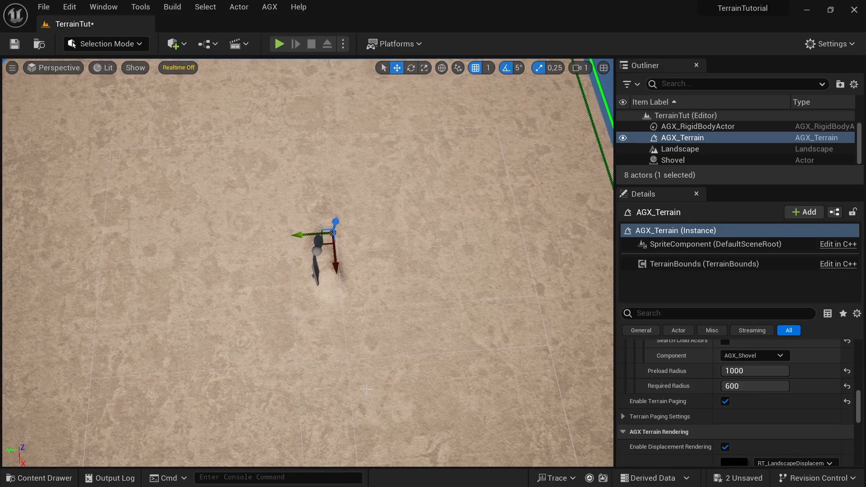
pyautogui.moveTo(344, 328); pyautogui.dragTo(318, 338, button='right')
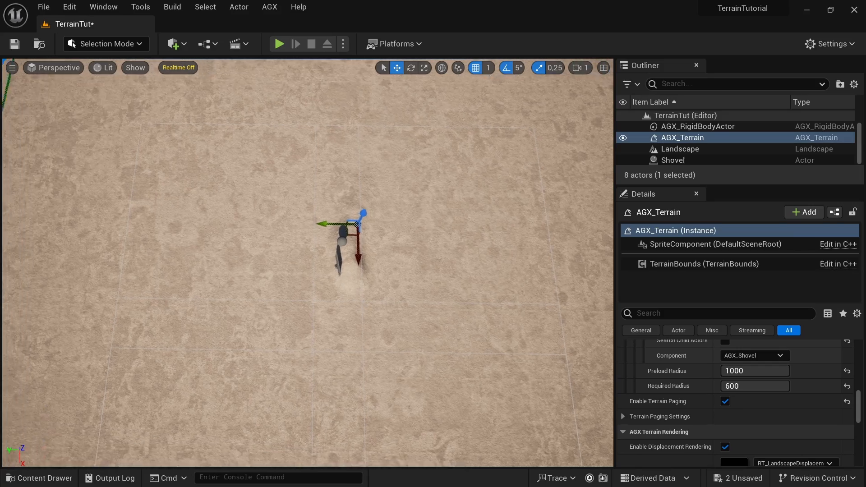
pyautogui.moveTo(305, 270); pyautogui.dragTo(325, 203, button='right')
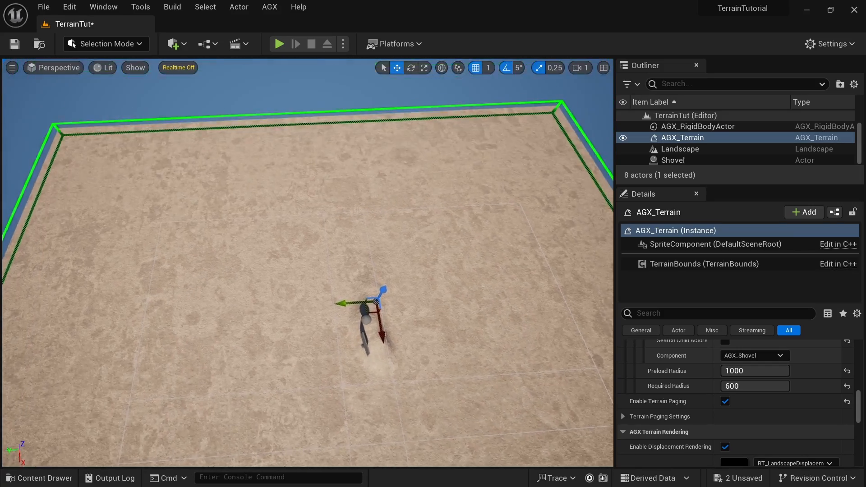
pyautogui.moveTo(339, 271); pyautogui.dragTo(271, 203, button='right')
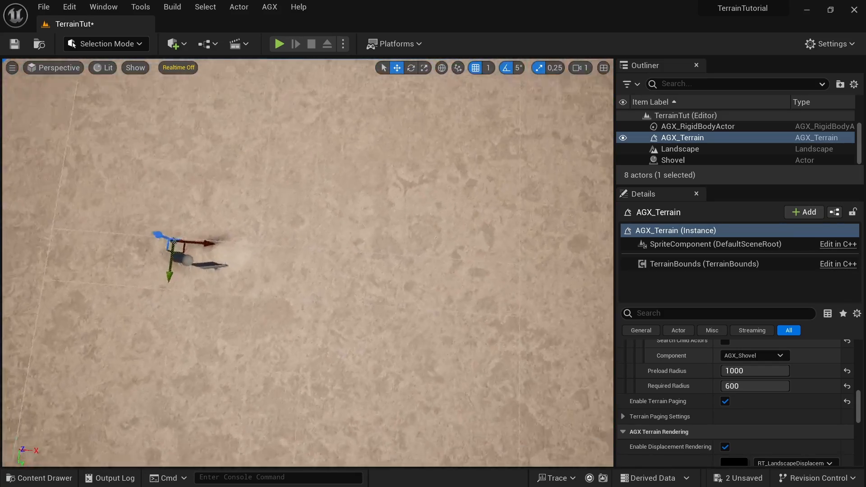
pyautogui.moveTo(339, 271)
pyautogui.mouseDown(button='right')
pyautogui.moveTo(284, 271)
pyautogui.moveTo(436, 283)
pyautogui.mouseUp(button='right')
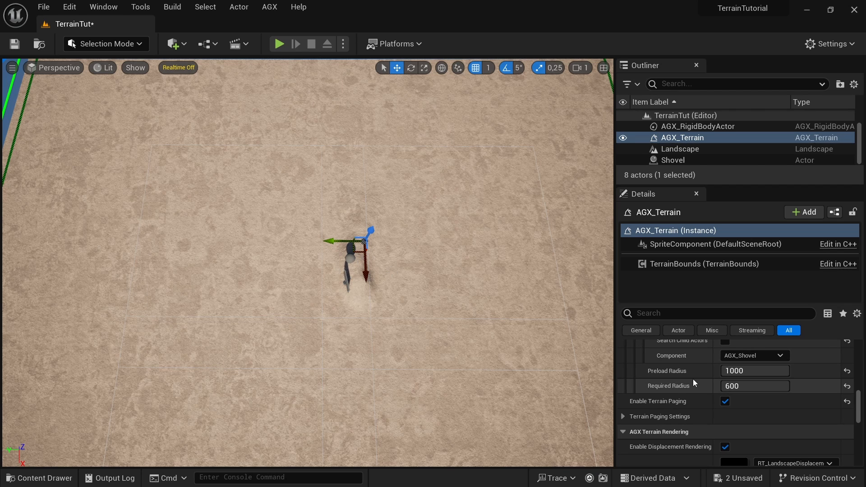
# Set Tile Overlap to 579,44 and Tile Size to 2167,39 in Terrain Paging Settings.
pyautogui.click(622, 416)
pyautogui.scroll(-2, 634, 416)
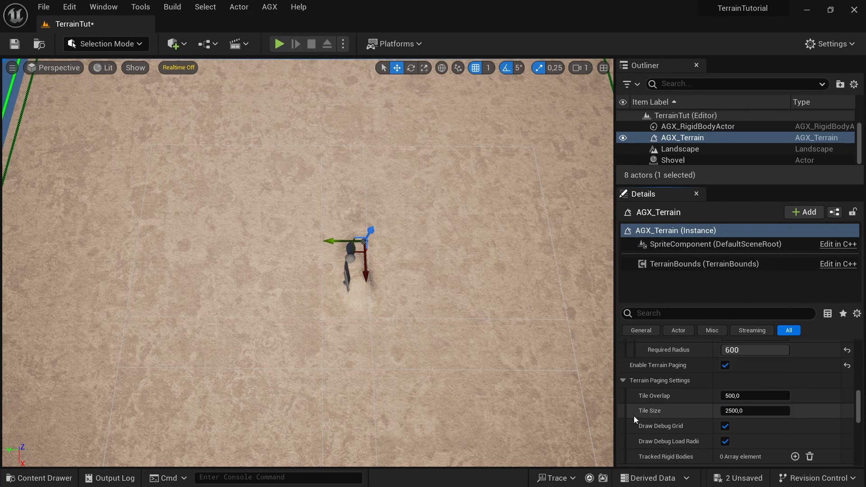
pyautogui.moveTo(731, 378); pyautogui.dragTo(735, 379)
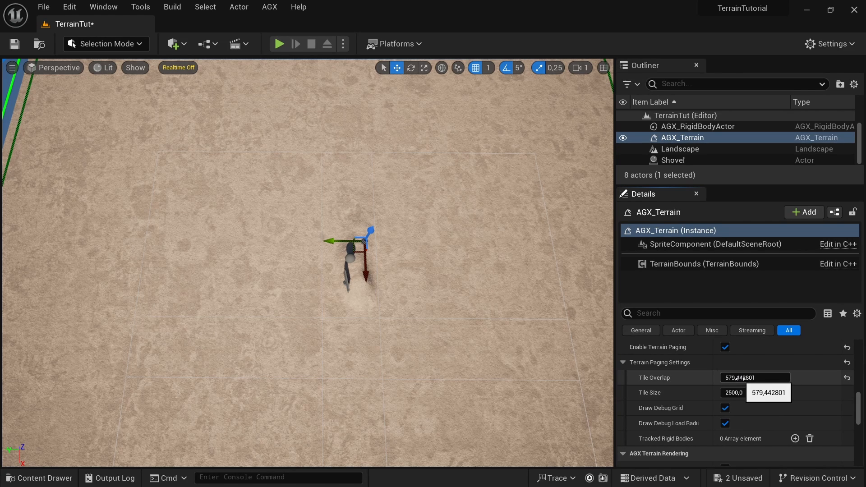
pyautogui.moveTo(734, 393); pyautogui.dragTo(720, 392)
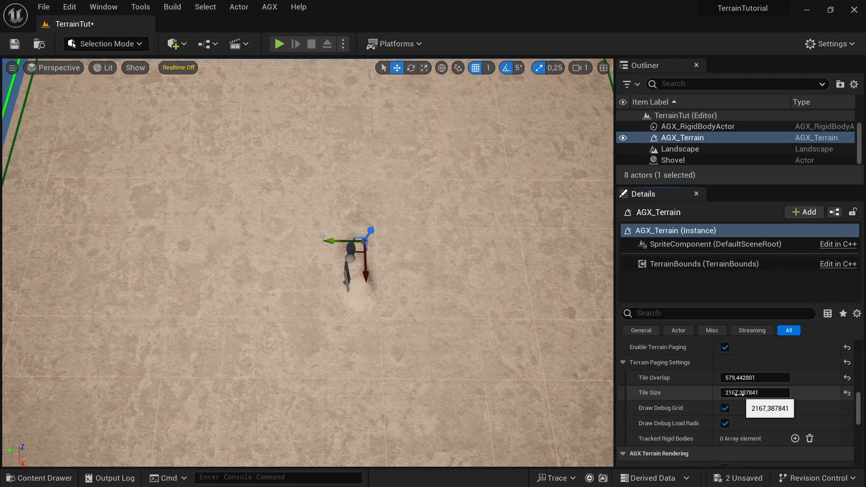
pyautogui.click(705, 395)
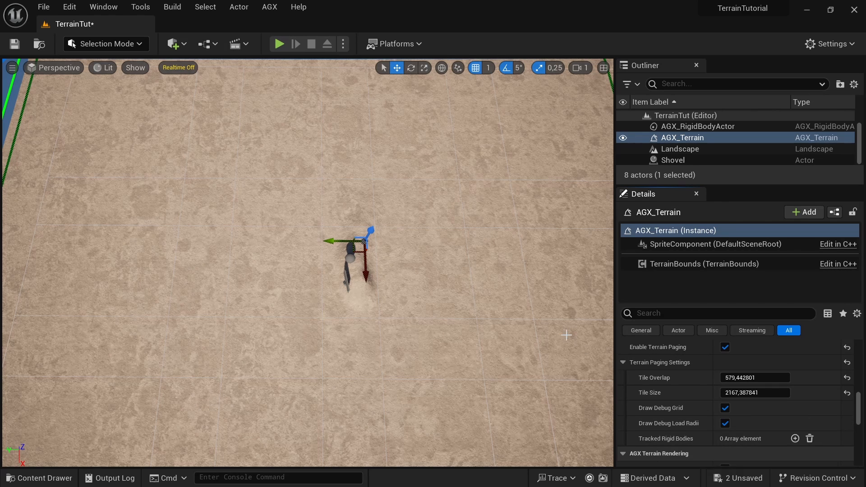
pyautogui.click(279, 45)
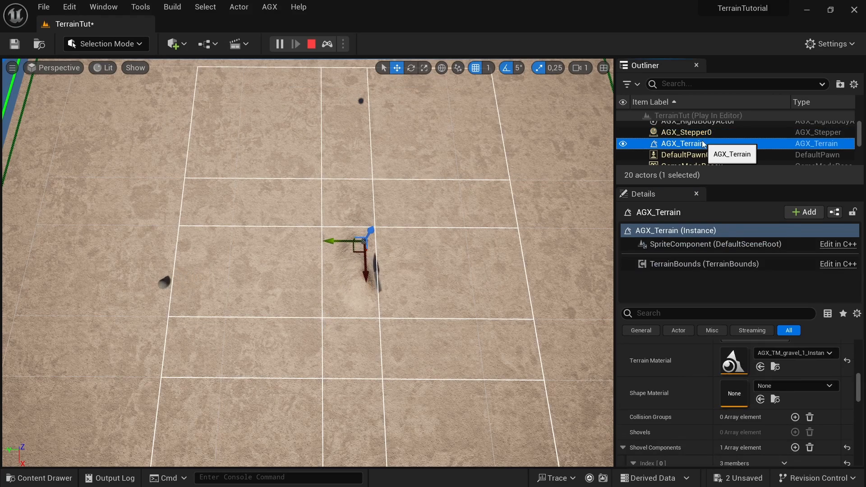
pyautogui.moveTo(305, 271); pyautogui.dragTo(304, 204, button='right')
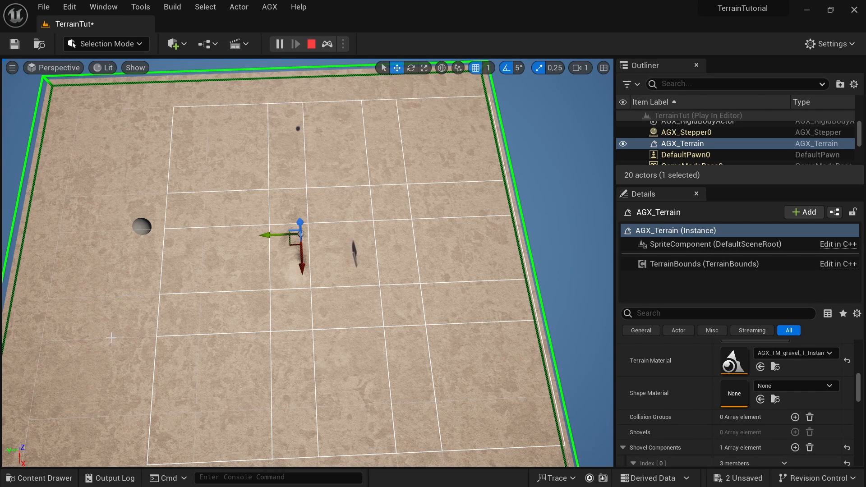
pyautogui.scroll(3, 305, 264)
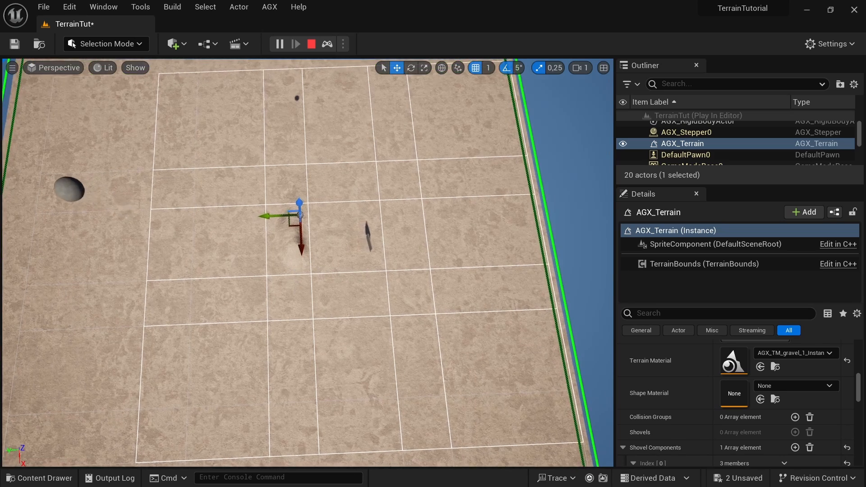
pyautogui.press('Escape')
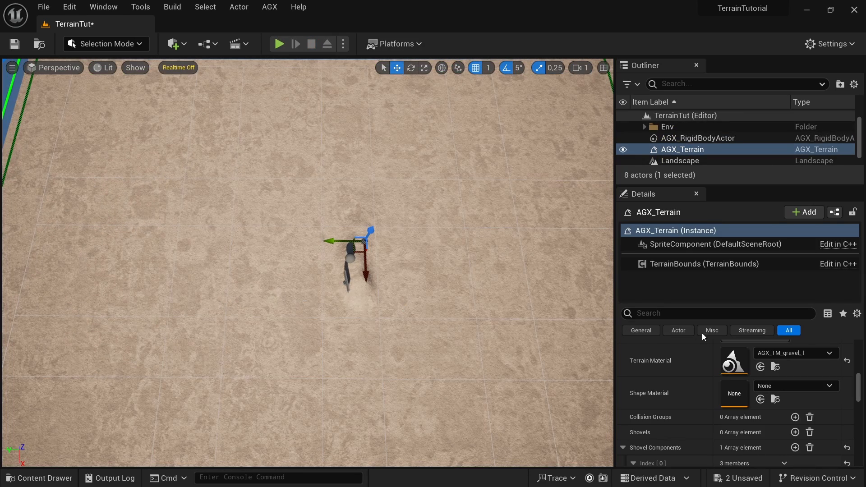
pyautogui.scroll(3, 718, 399)
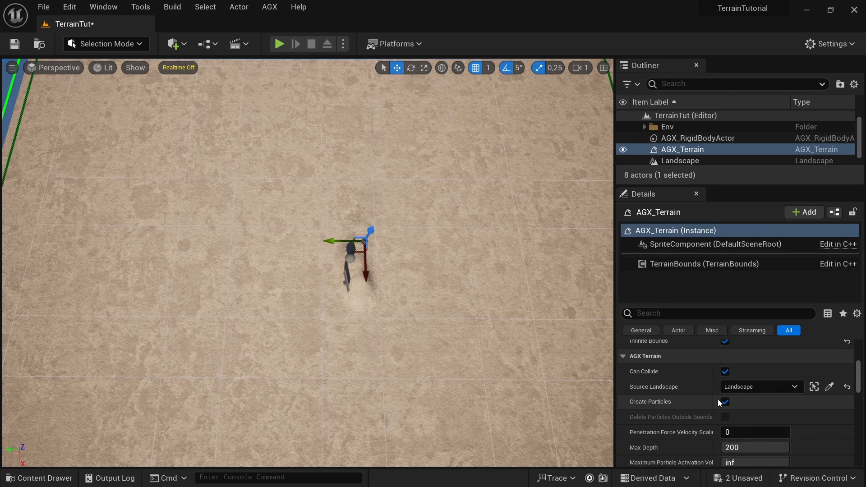
pyautogui.scroll(-3, 718, 399)
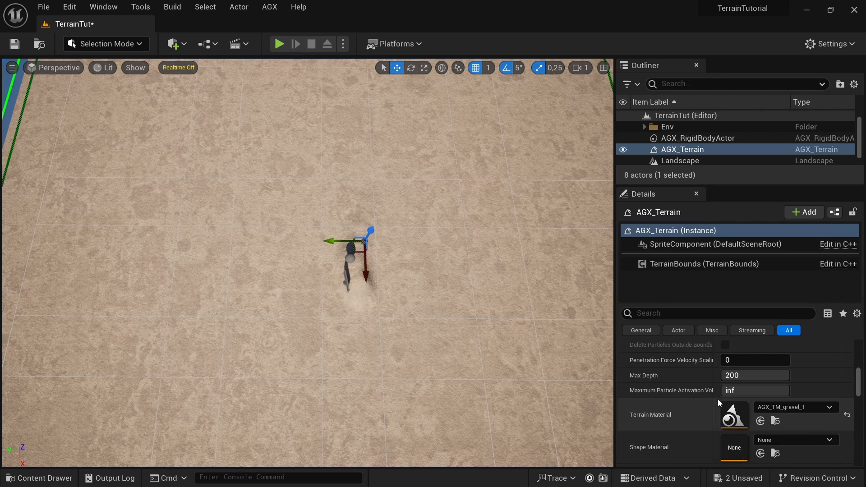
pyautogui.scroll(-3, 718, 400)
pyautogui.scroll(-2, 718, 399)
pyautogui.scroll(-3, 718, 399)
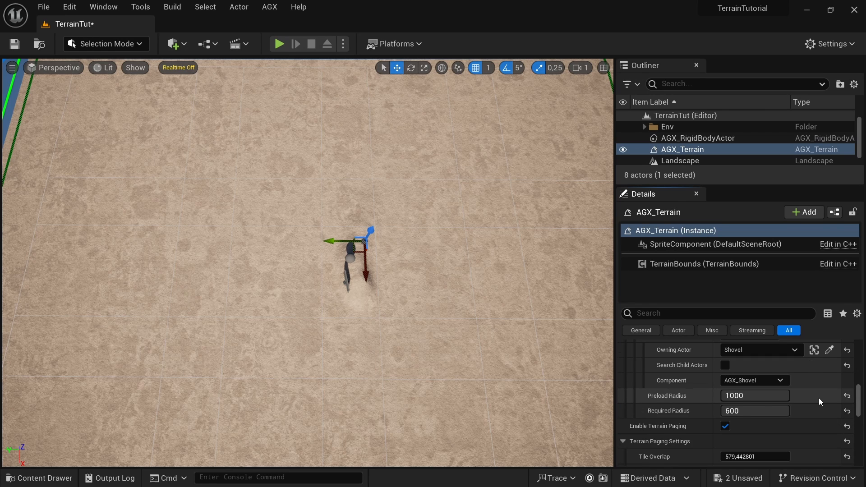